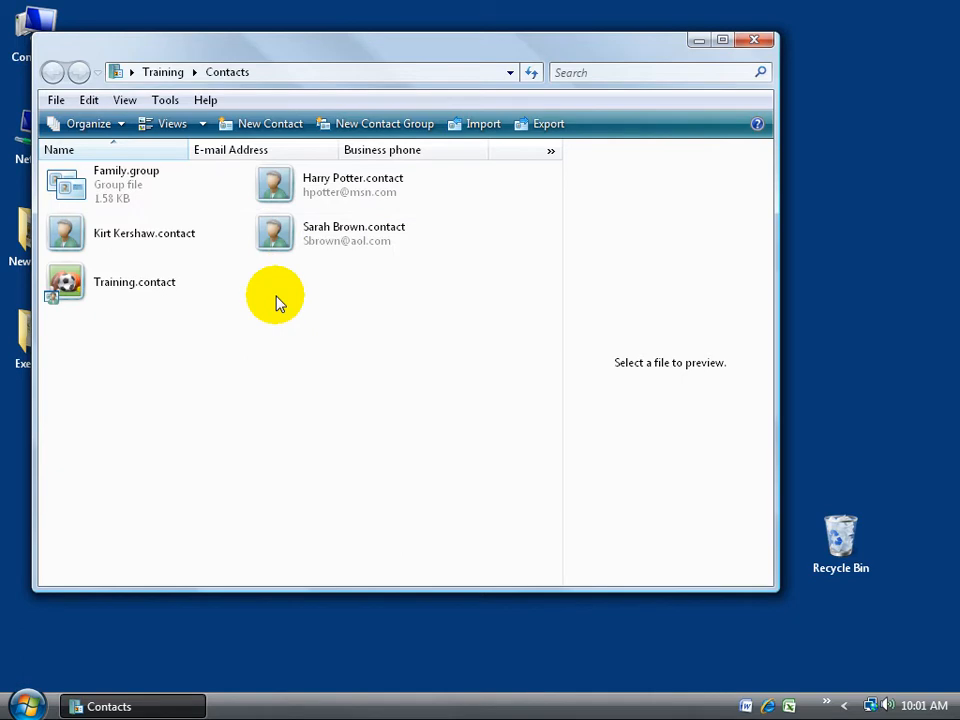
# - Launch Windows Mail from the Start menu's All Programs list
pyautogui.click(26, 705)
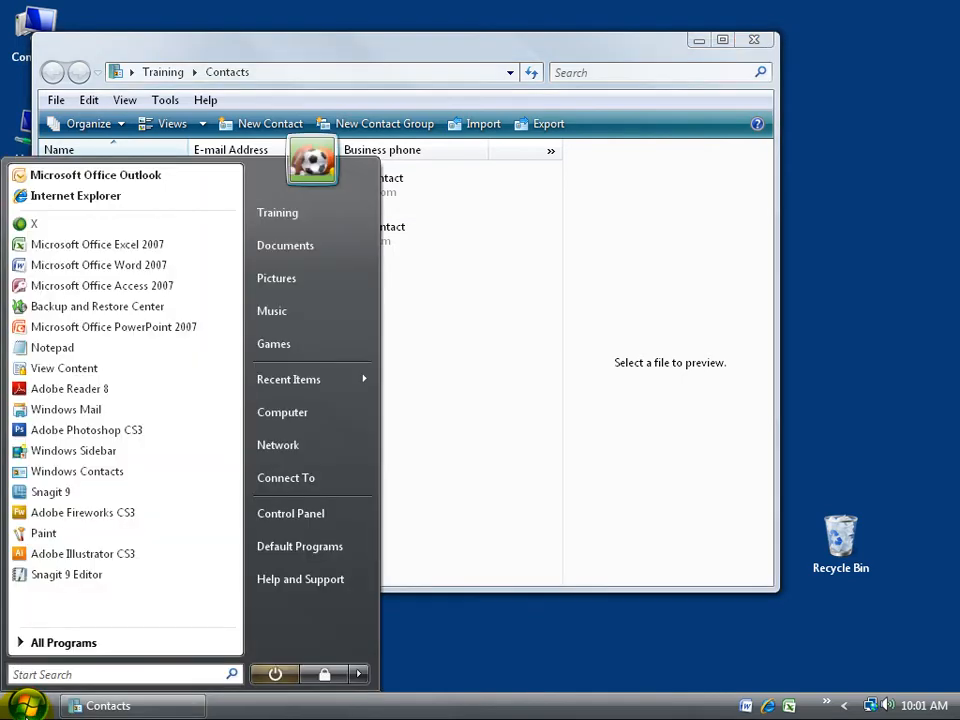
pyautogui.click(60, 648)
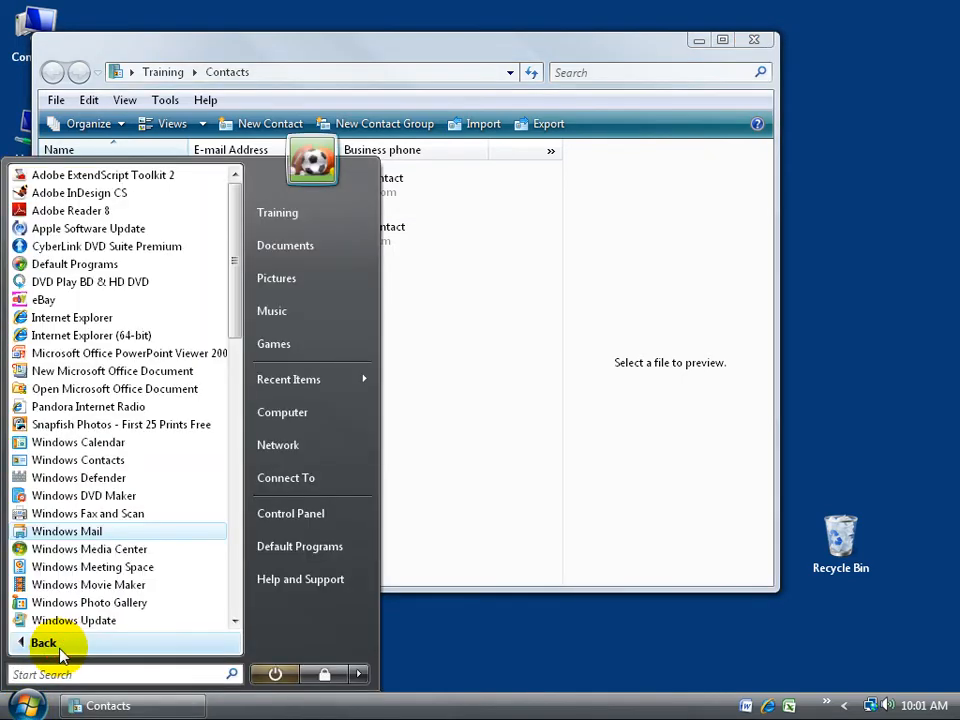
pyautogui.click(62, 532)
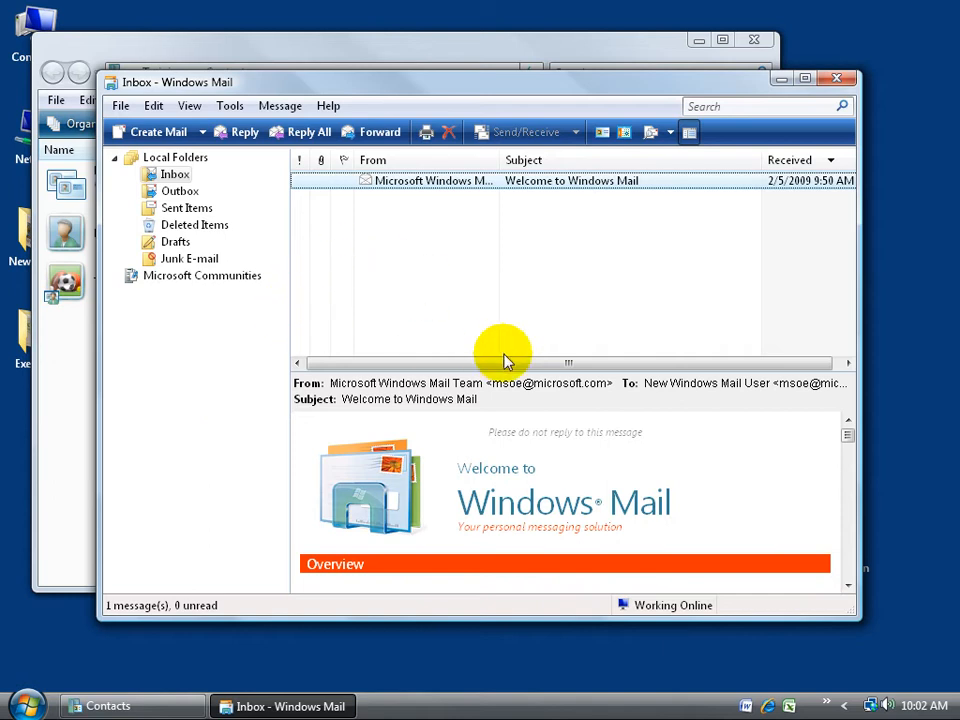
# - Start a new E-mail Account in the wizard via Tools > Accounts > Add
pyautogui.click(232, 106)
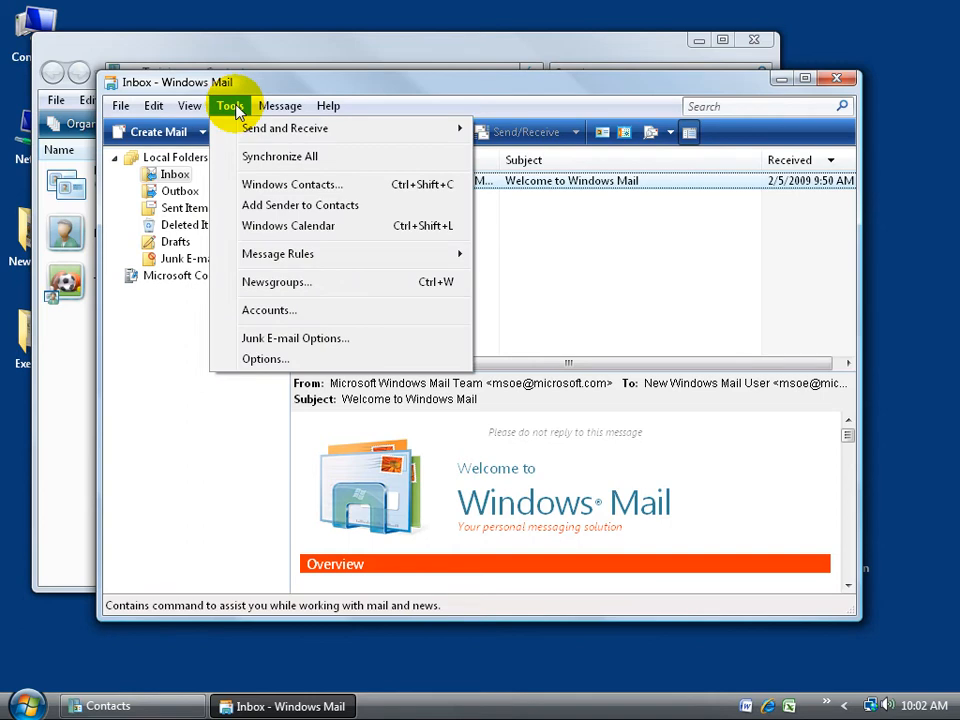
pyautogui.click(246, 311)
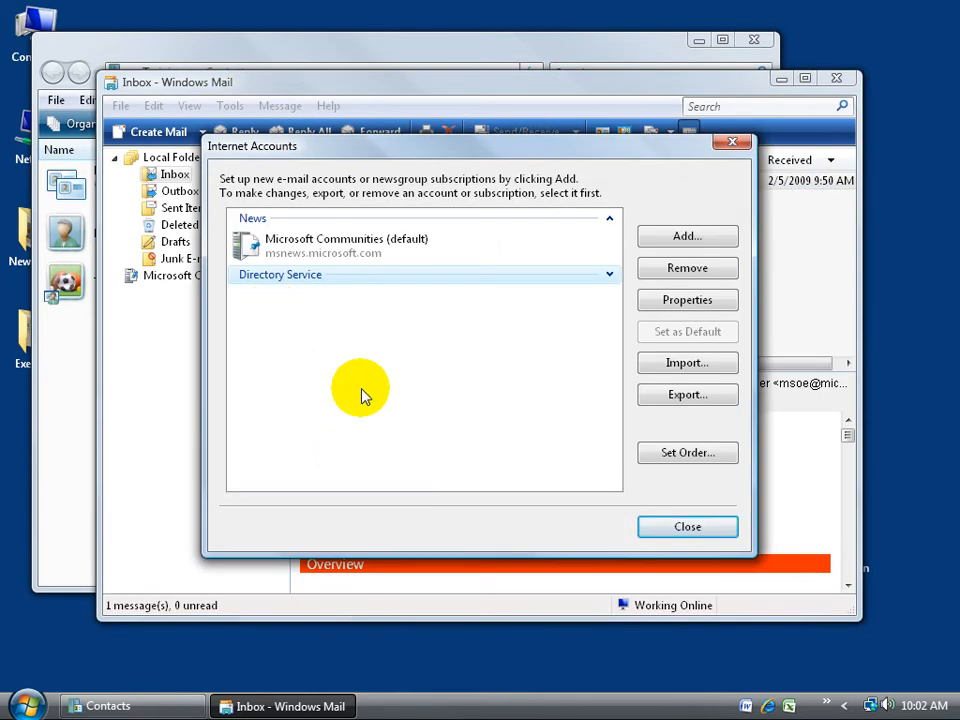
pyautogui.click(660, 237)
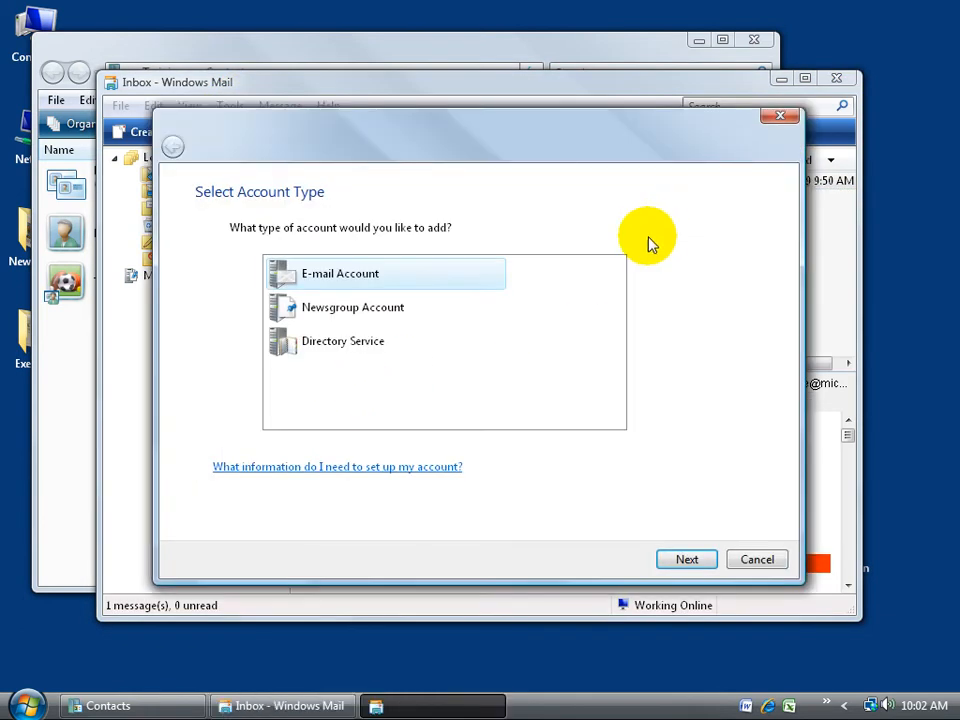
pyautogui.doubleClick(341, 277)
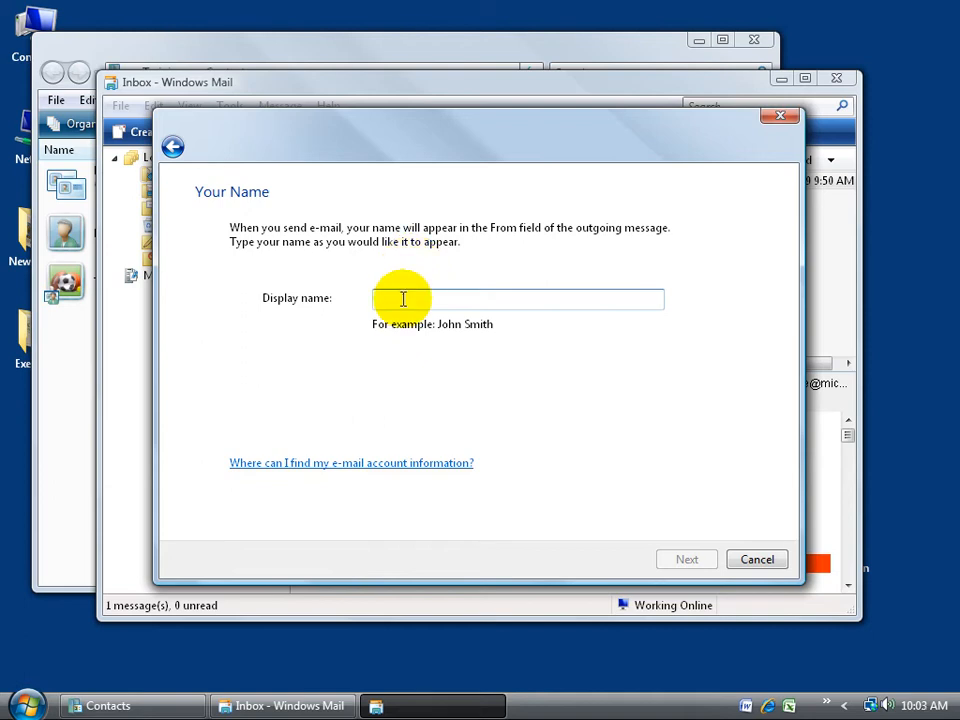
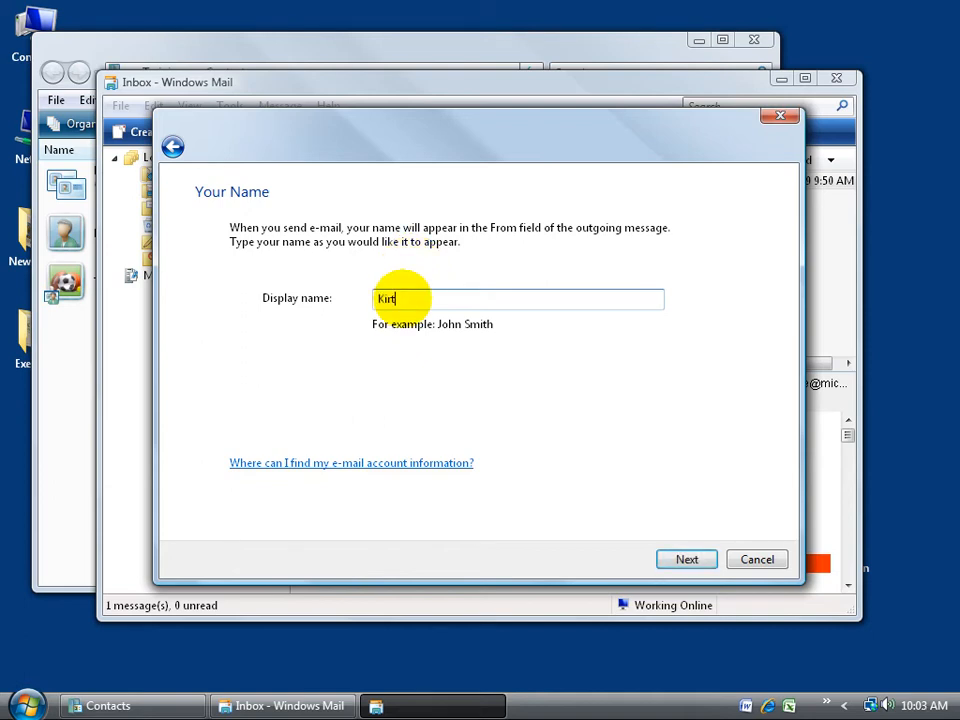
# - Enter the account's display name and e-mail address in the new-account wizard
pyautogui.click(684, 561)
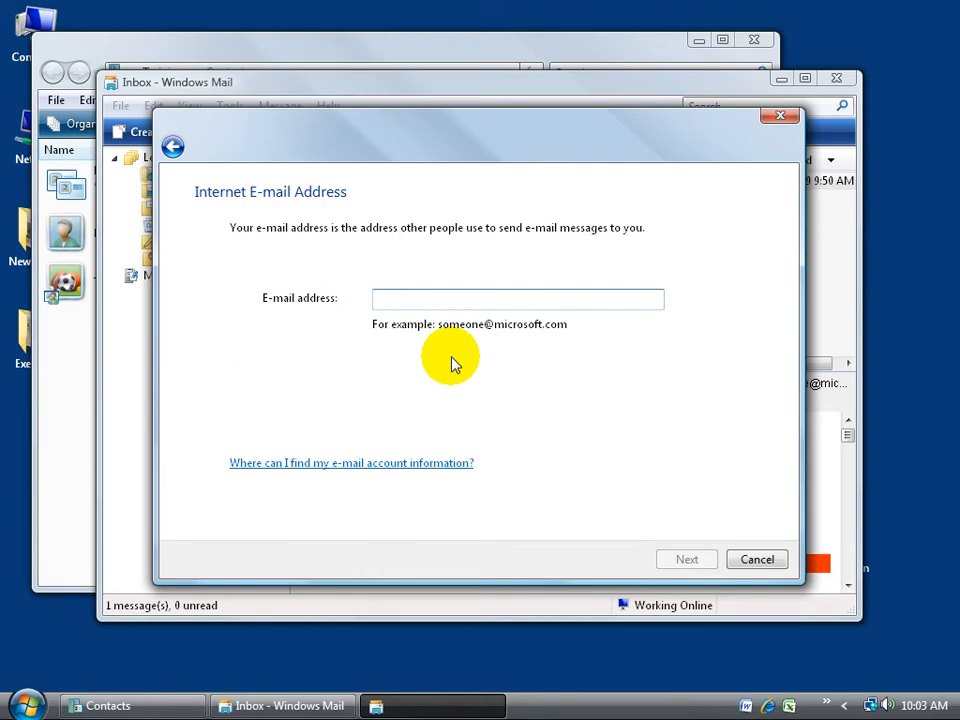
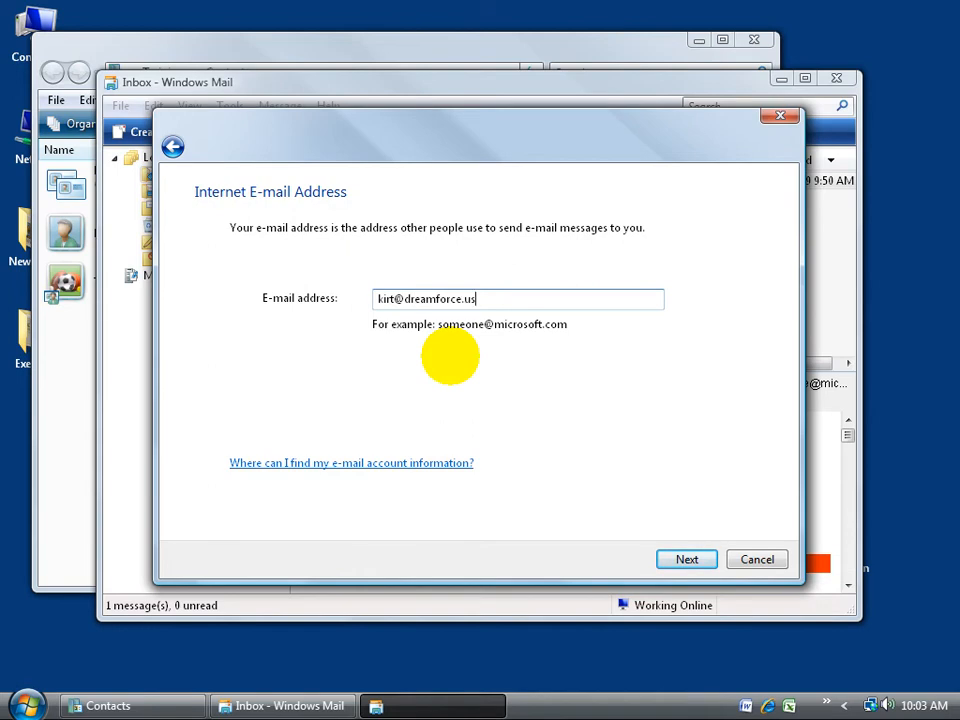
pyautogui.click(687, 559)
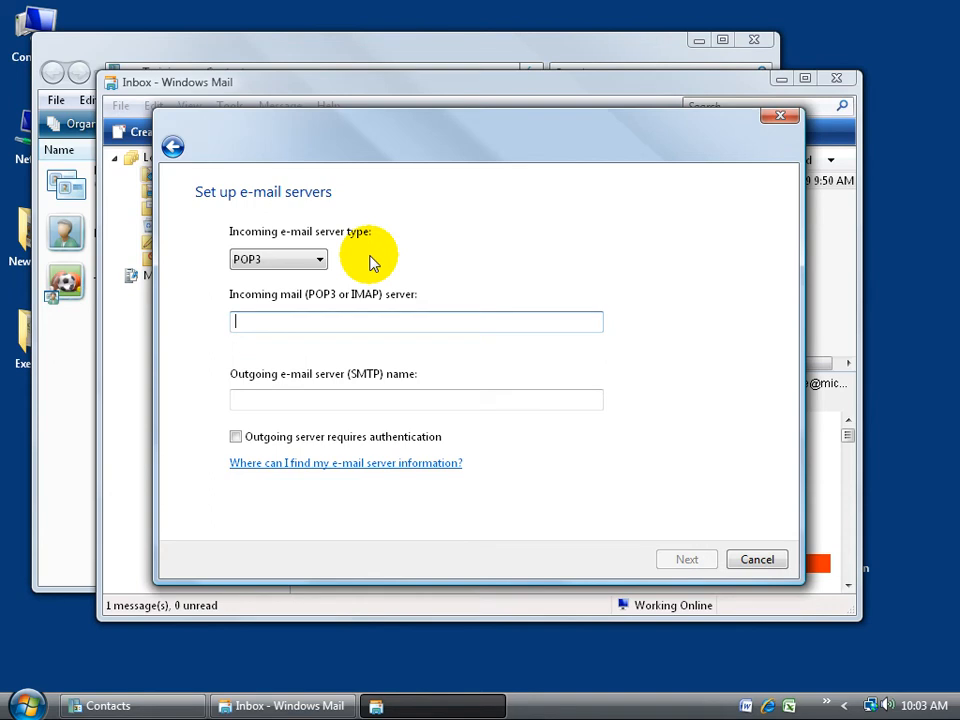
# - Keep POP3 as the server type and enter mail.dreamforce.us as the incoming server
pyautogui.click(318, 261)
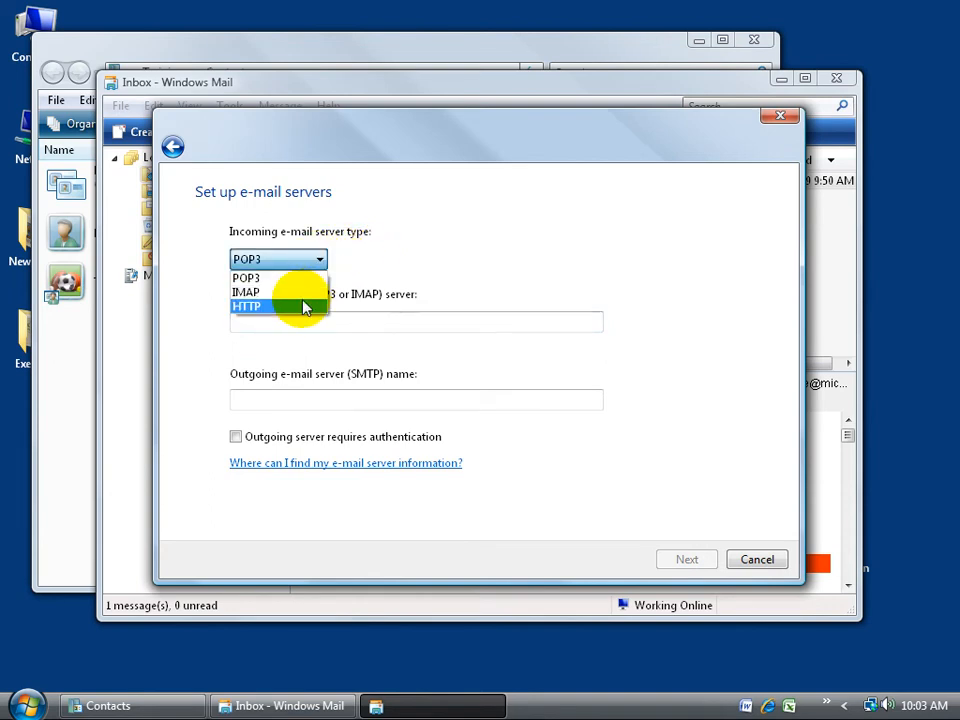
pyautogui.click(308, 278)
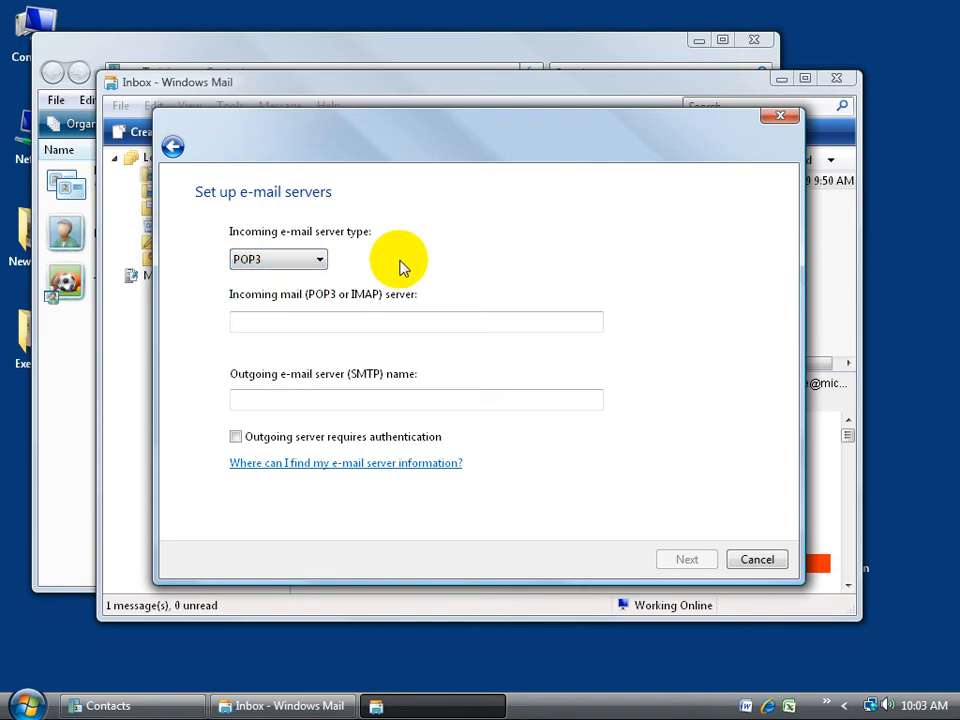
pyautogui.click(287, 319)
pyautogui.write('mail.')
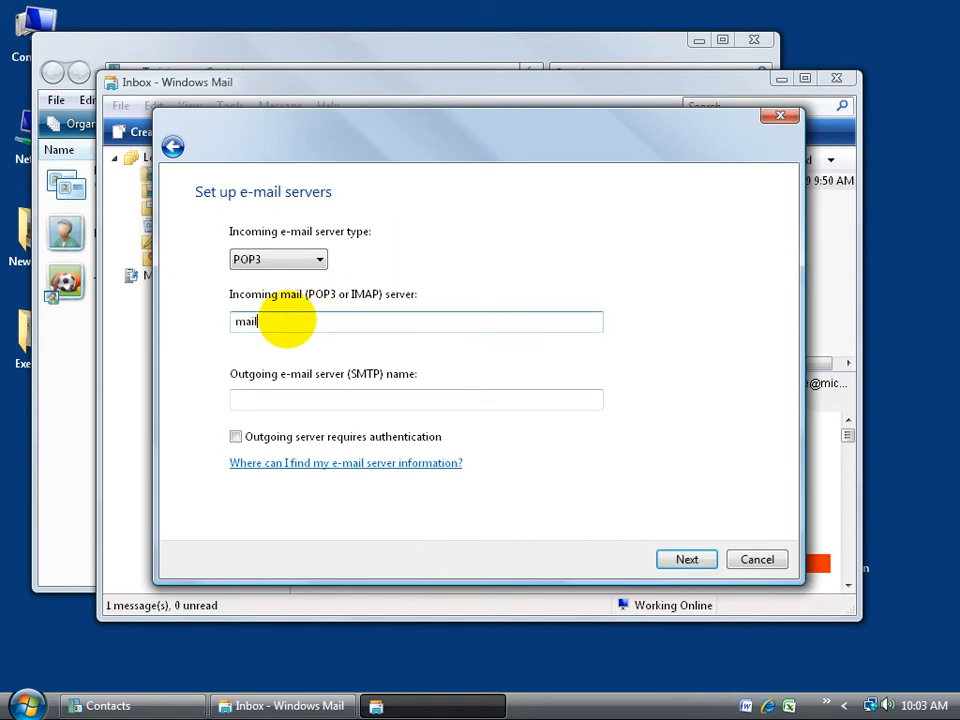
pyautogui.write('dreamforce.us')
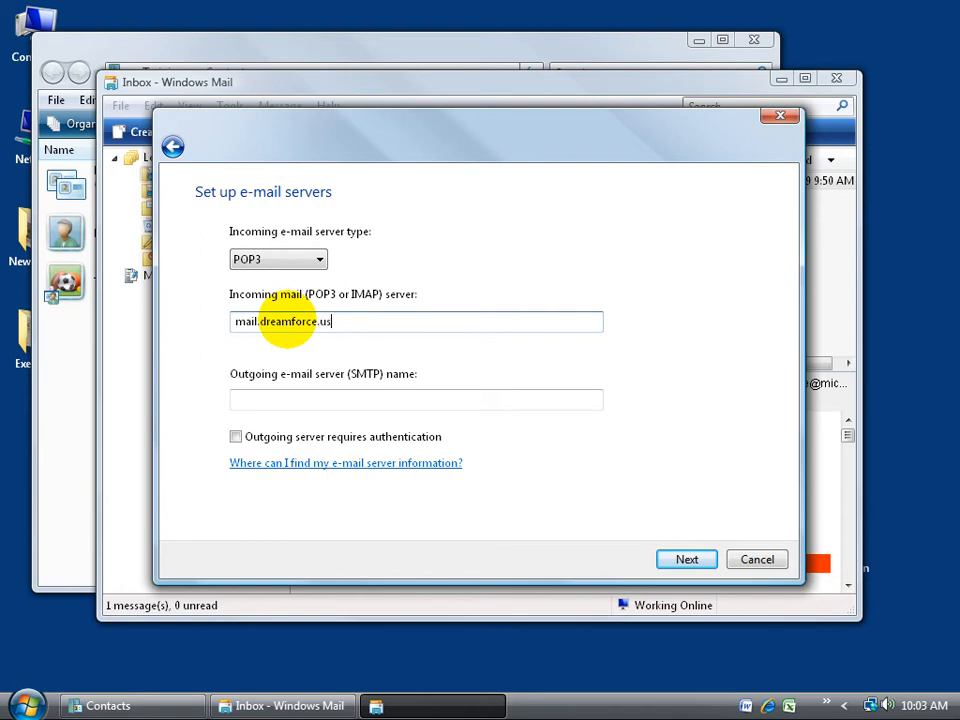
pyautogui.click(255, 405)
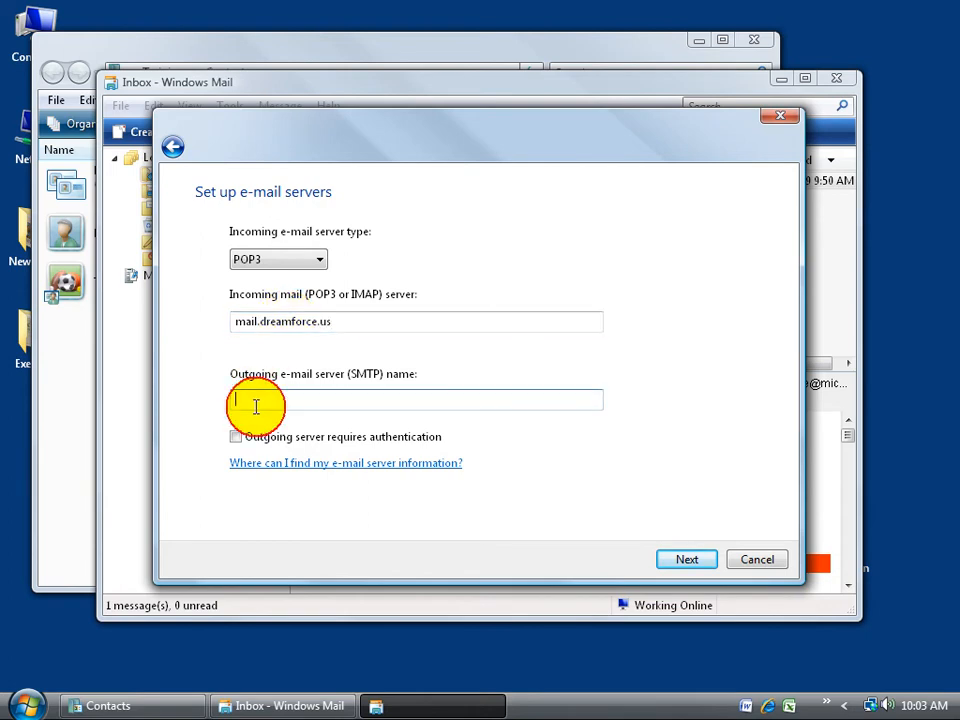
pyautogui.write('mail.dreamforce.us')
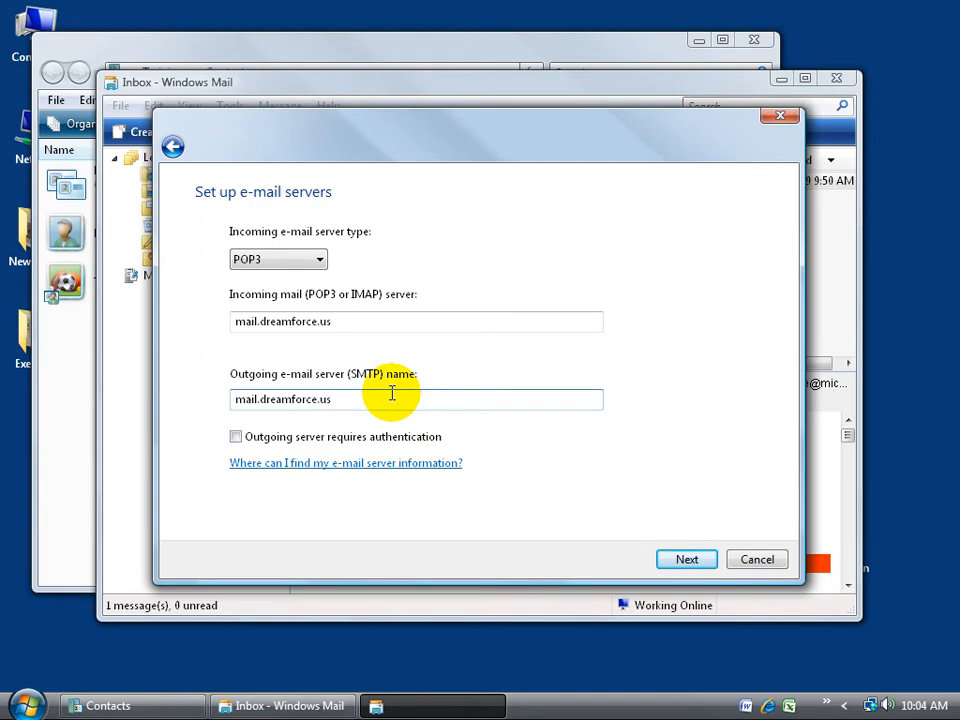
# - Complete the e-mail username and enter the account password to reach the Congratulations page
pyautogui.click(690, 566)
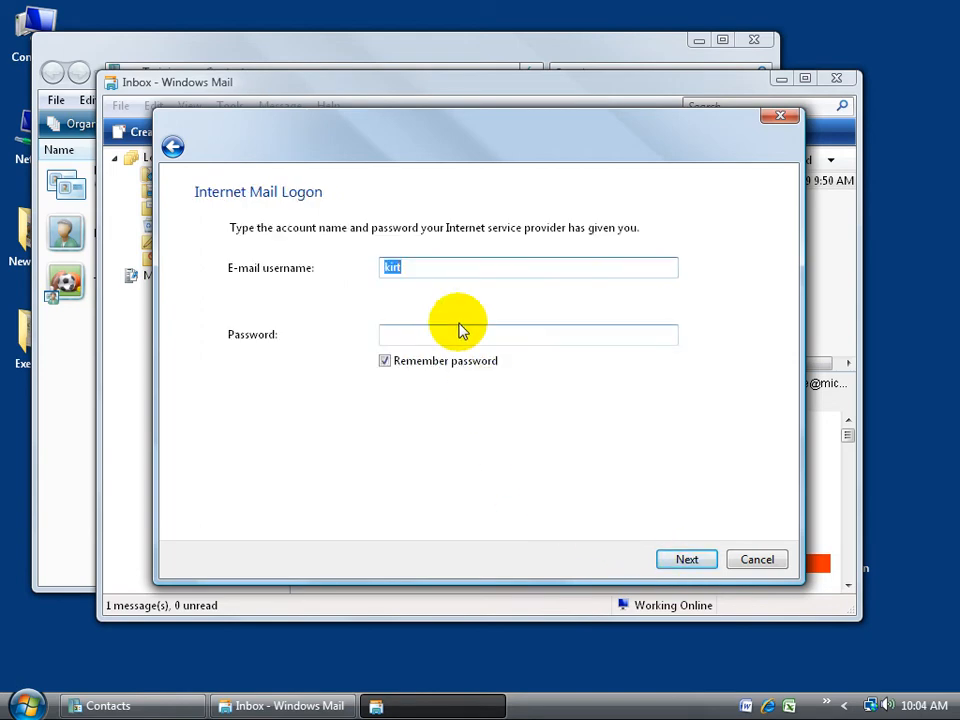
pyautogui.click(428, 270)
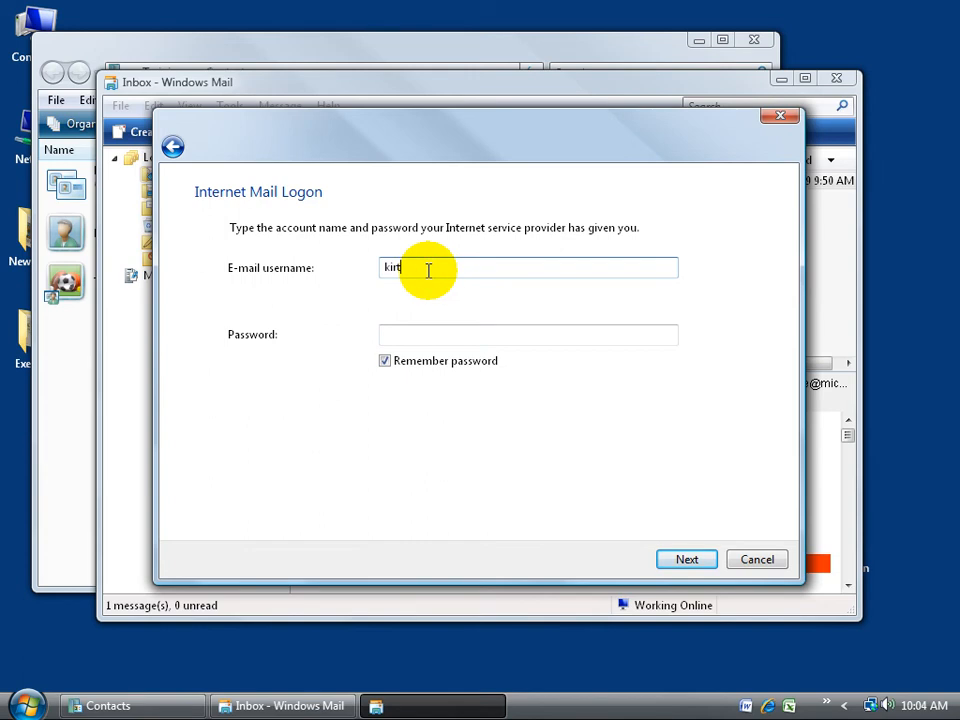
pyautogui.click(422, 334)
pyautogui.write('•••••••')
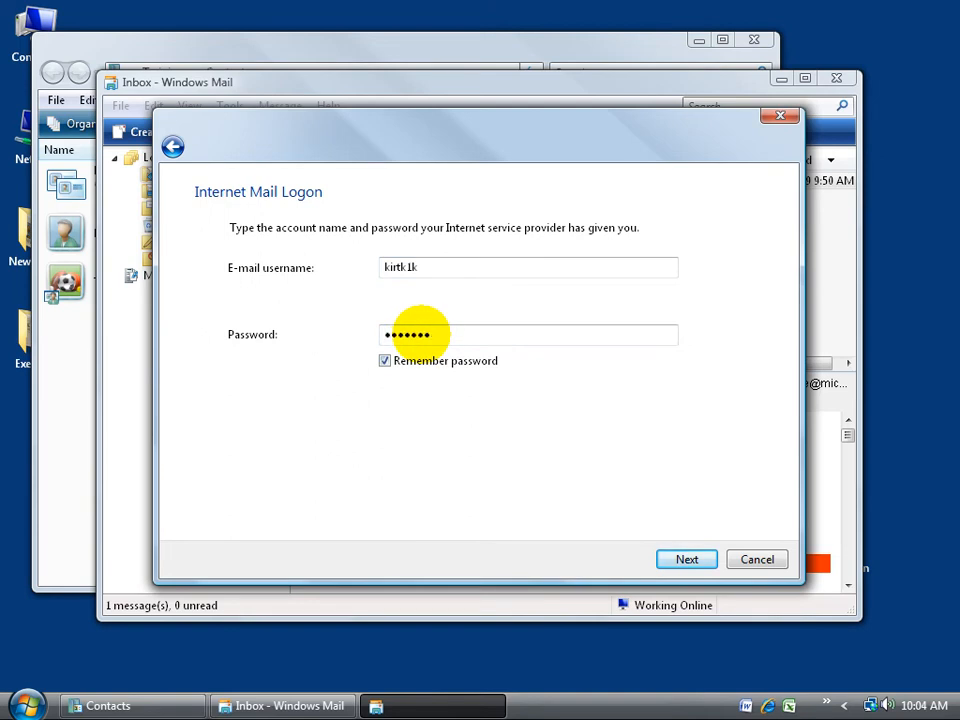
pyautogui.click(688, 561)
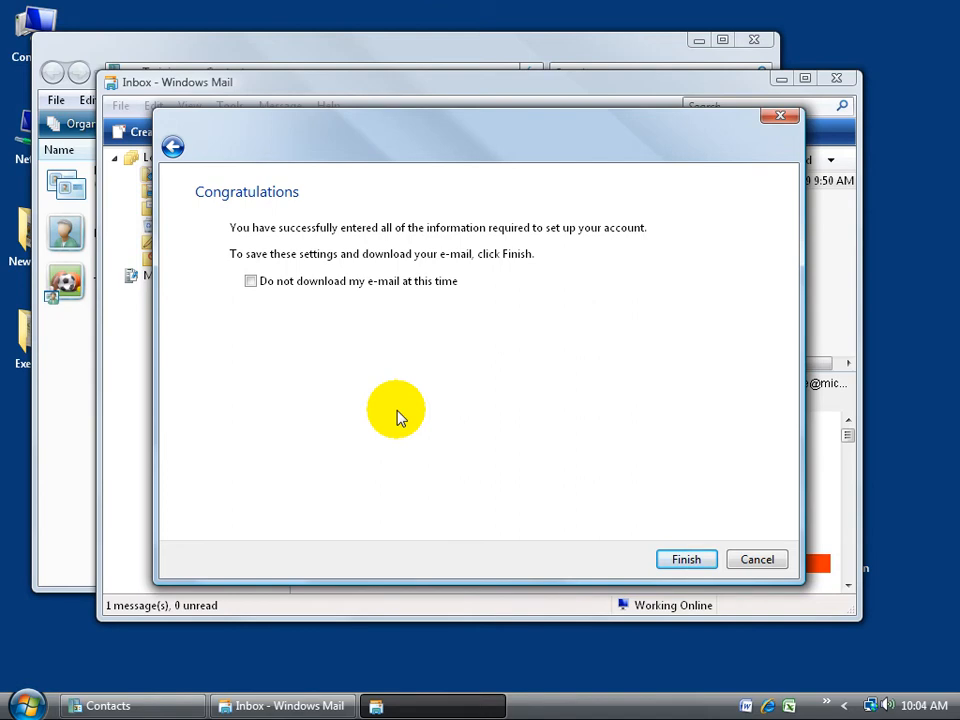
# - Finish the account without downloading mail, close Internet Accounts, and reposition the window
pyautogui.click(251, 281)
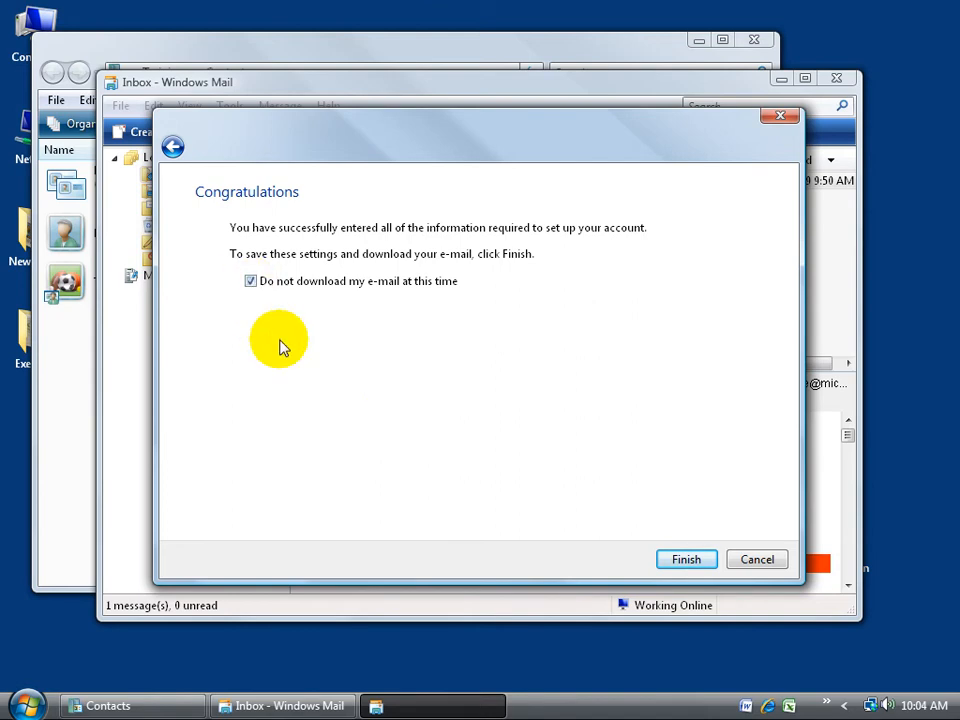
pyautogui.click(680, 560)
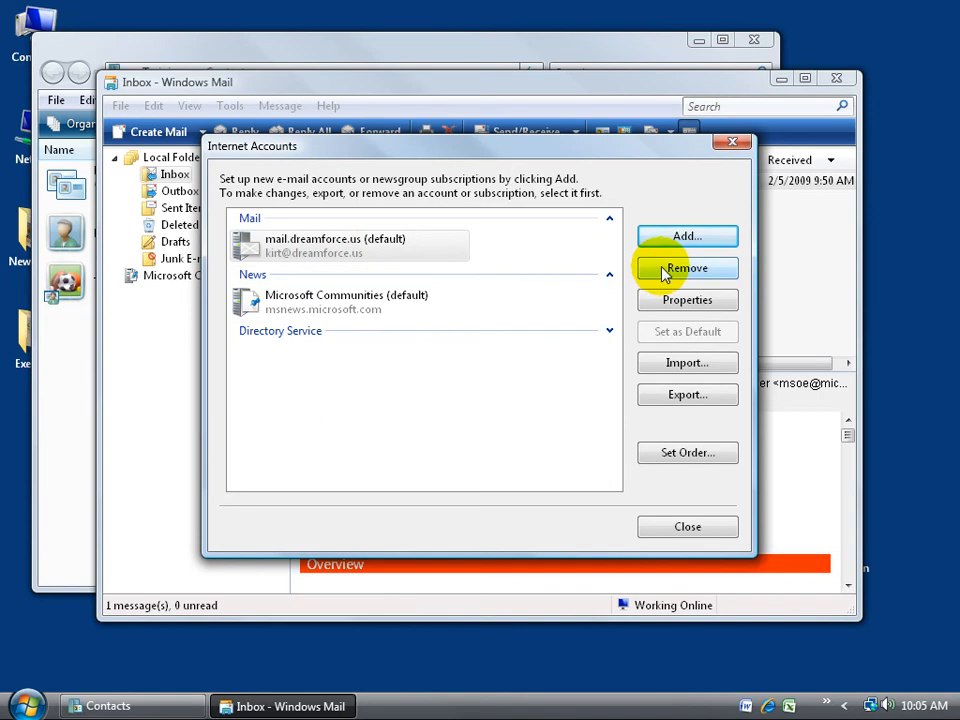
pyautogui.click(687, 526)
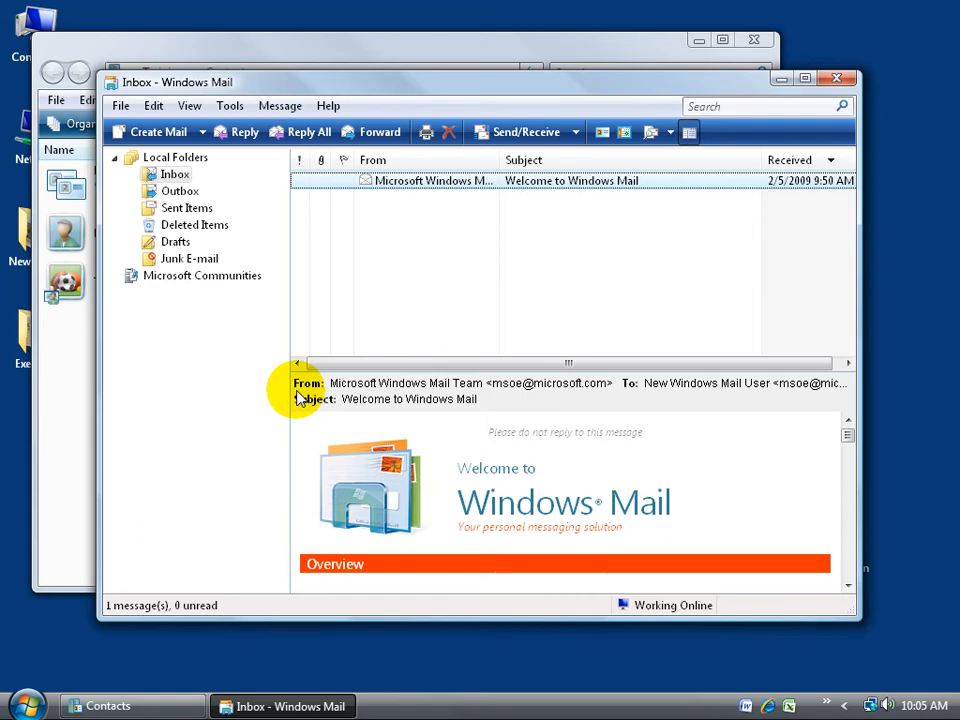
pyautogui.moveTo(252, 85); pyautogui.dragTo(229, 81)
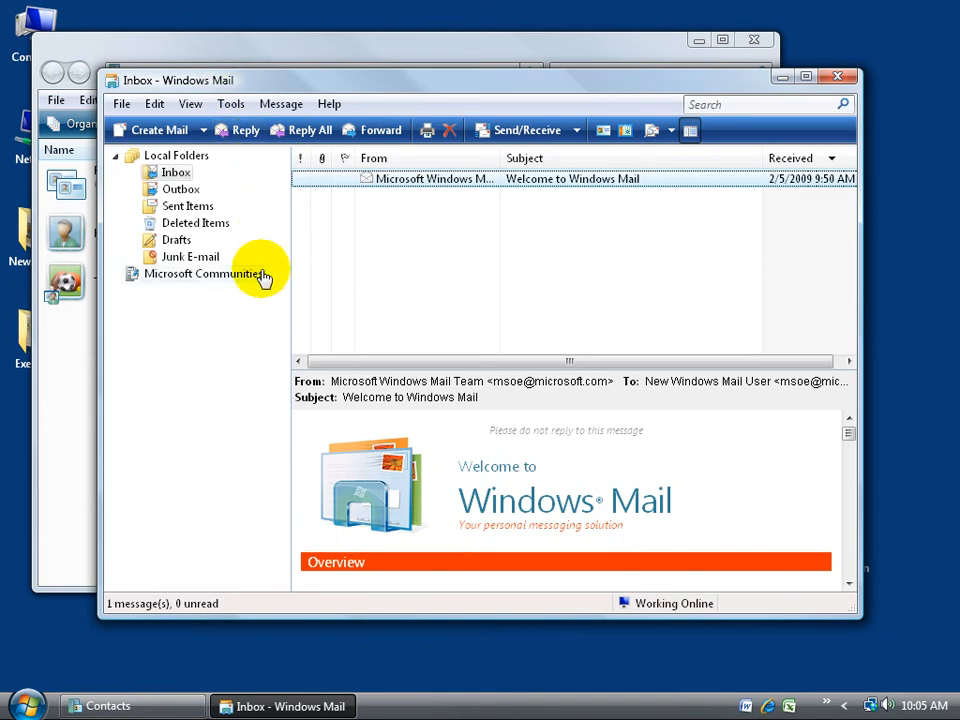
# - Create a new message and add the Family contact group to its To field
pyautogui.click(166, 134)
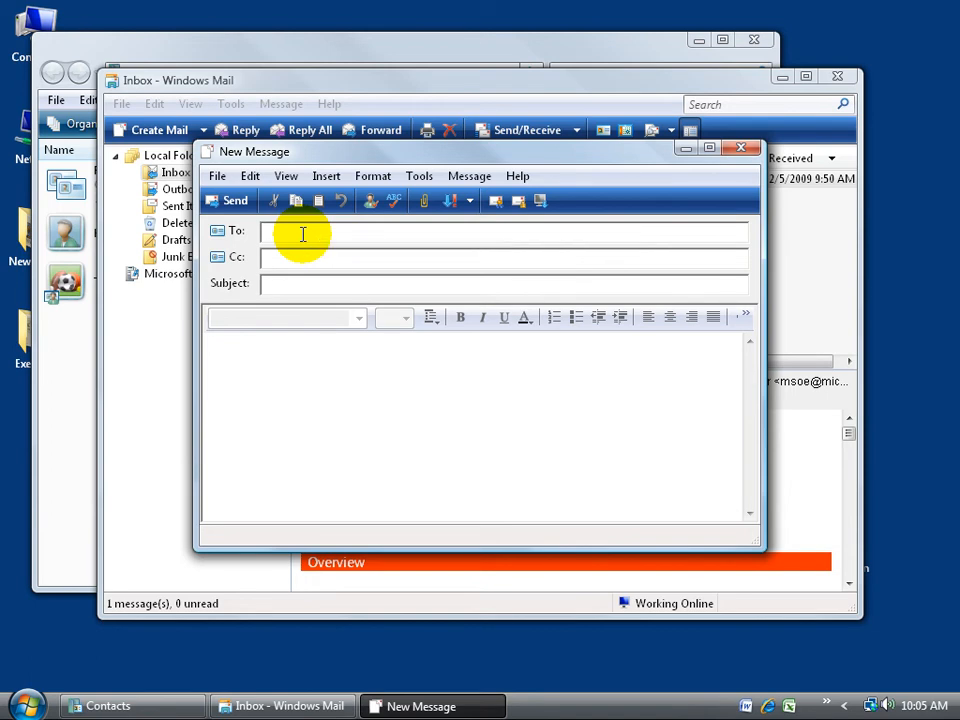
pyautogui.click(230, 231)
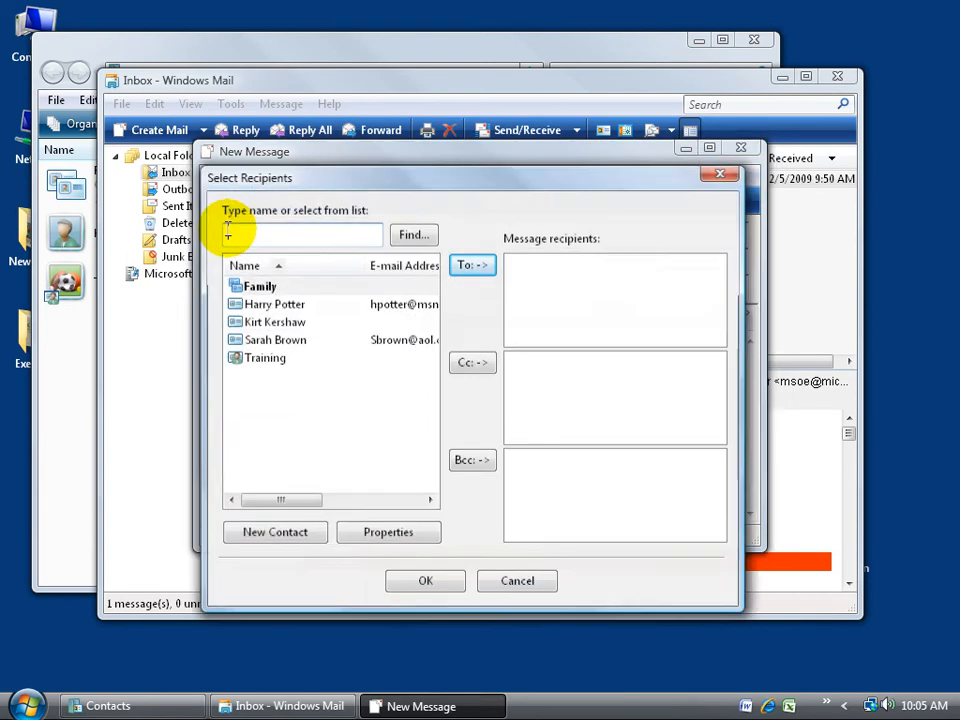
pyautogui.click(289, 289)
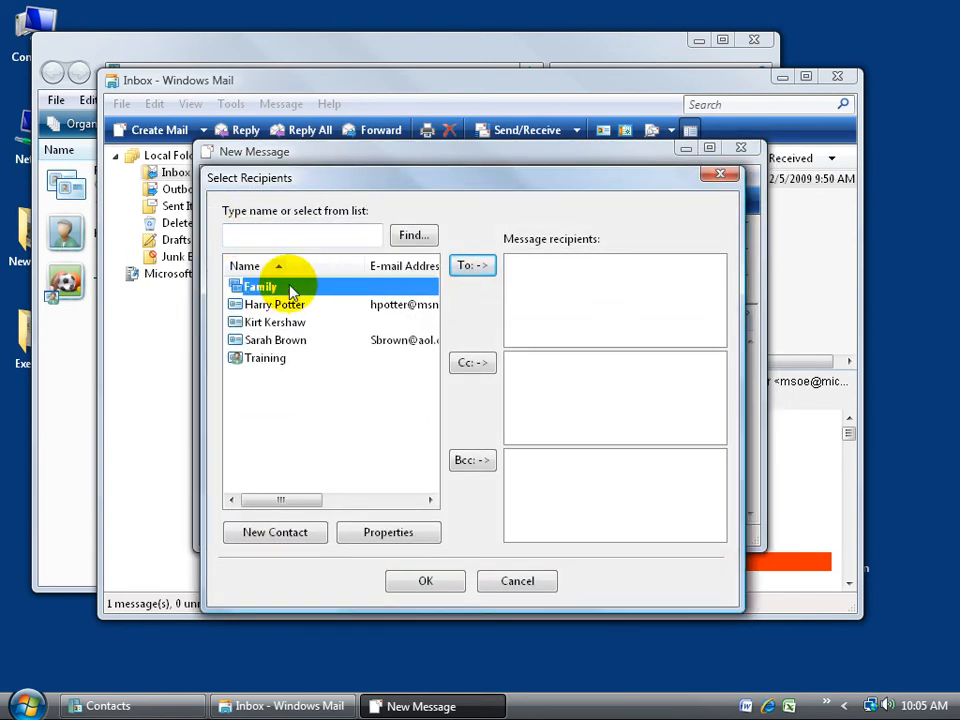
pyautogui.click(284, 310)
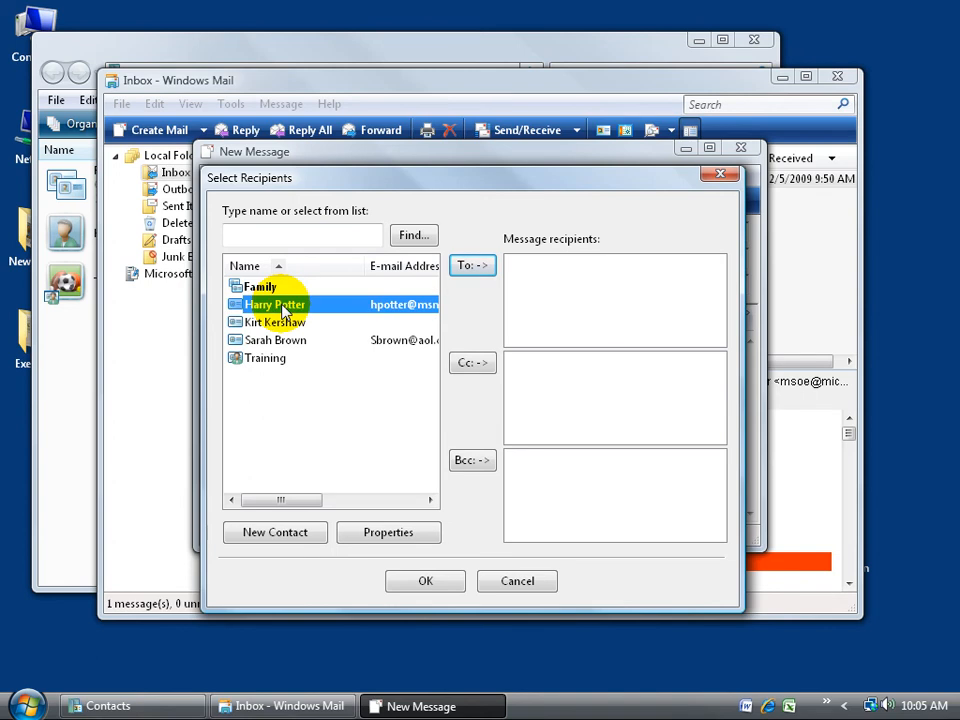
pyautogui.click(262, 340)
pyautogui.click(283, 325)
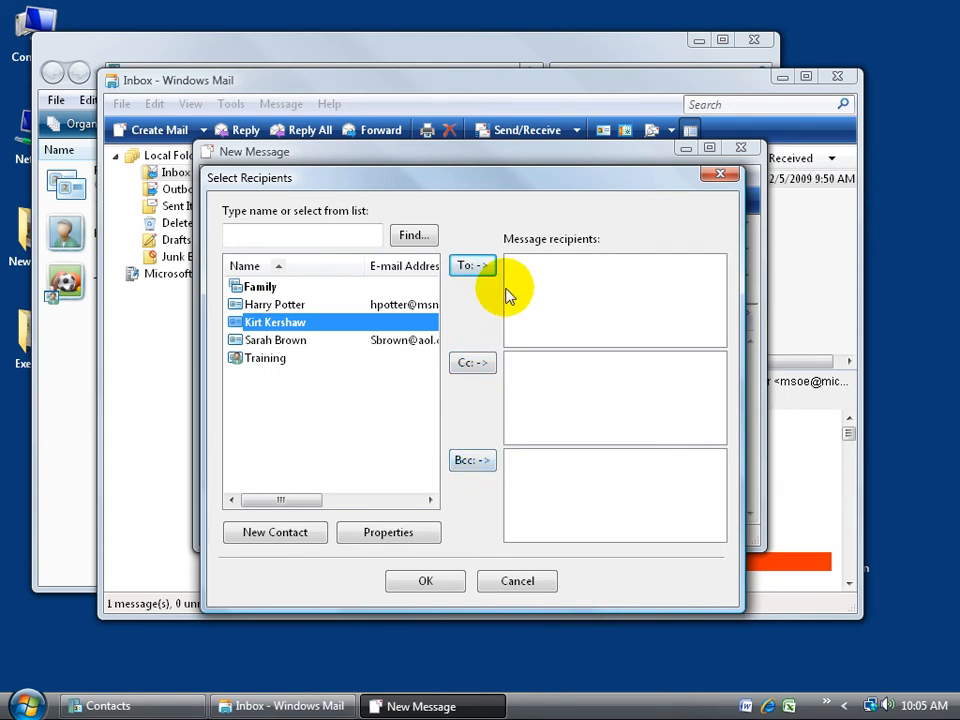
pyautogui.doubleClick(255, 286)
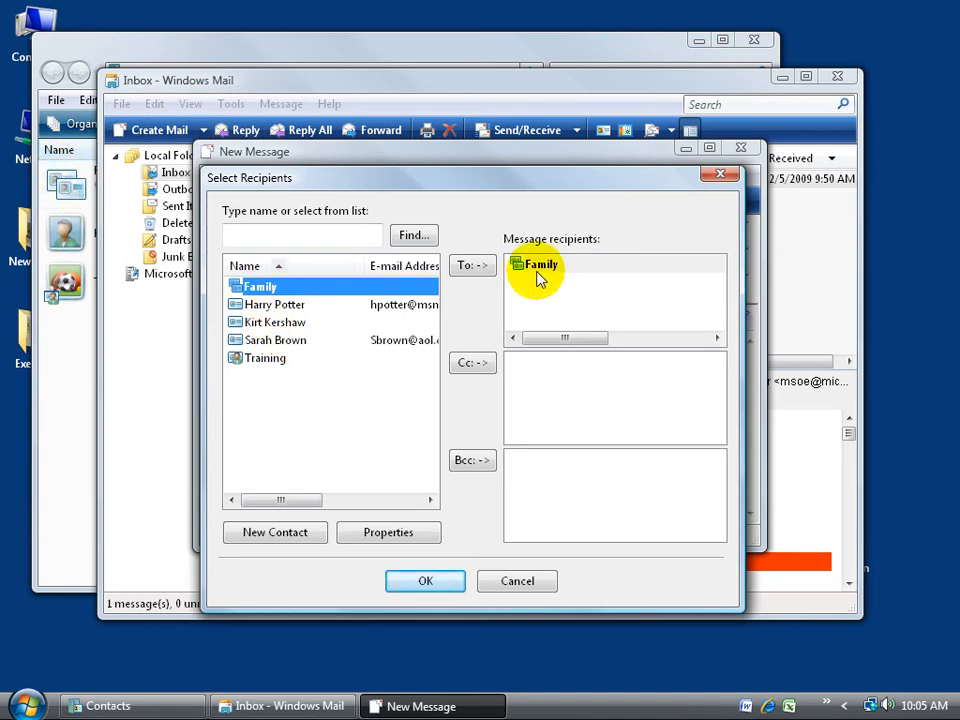
pyautogui.click(435, 580)
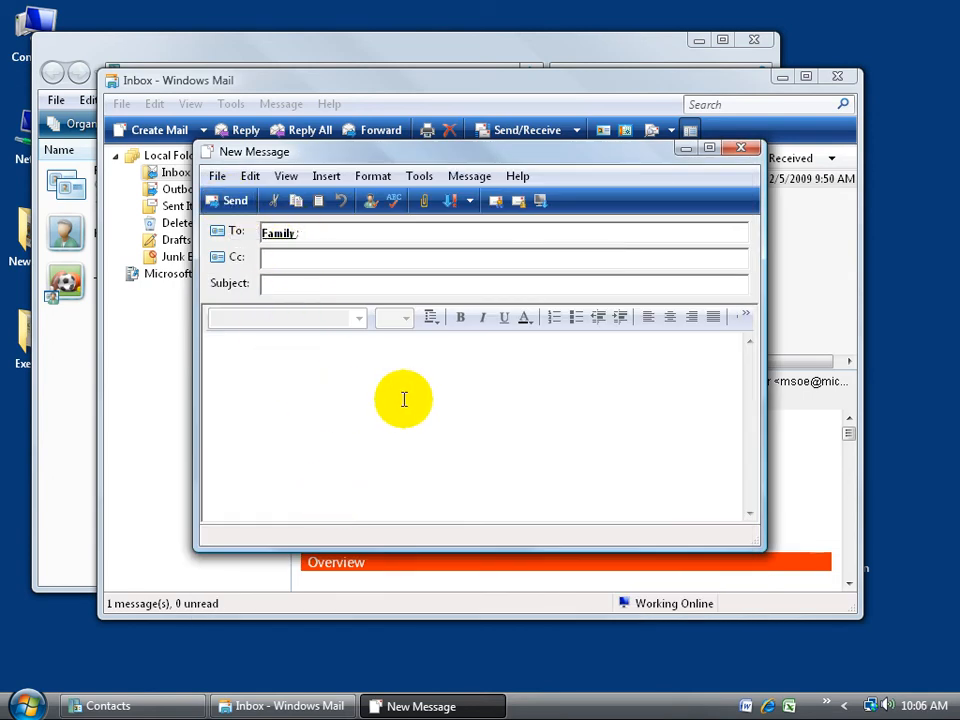
# - Reopen Select Recipients and add two more contacts to the To list
pyautogui.click(231, 231)
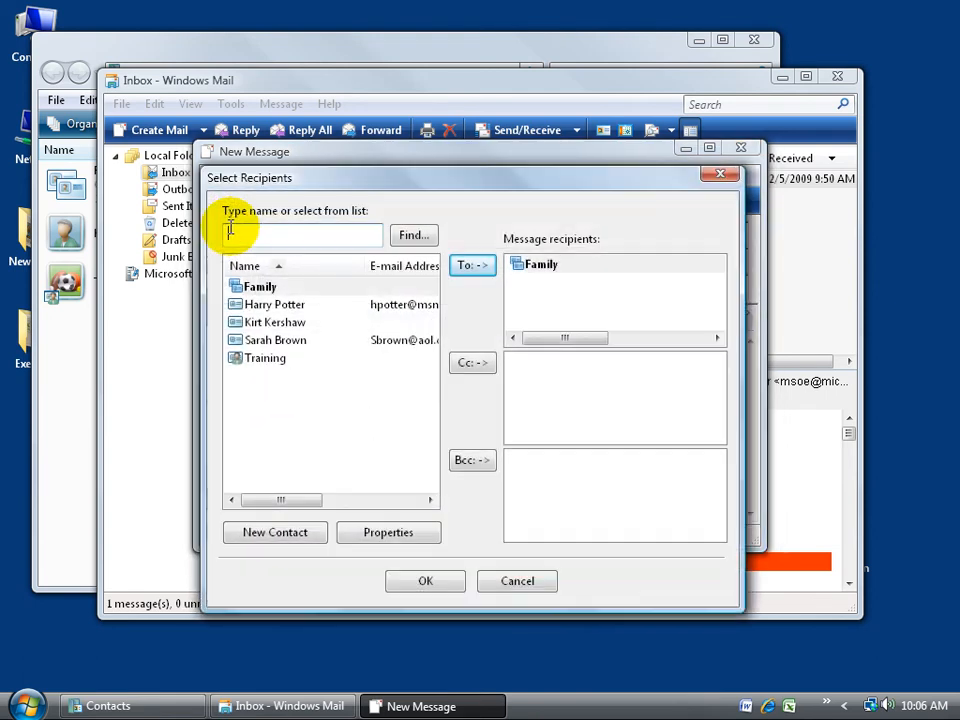
pyautogui.doubleClick(280, 305)
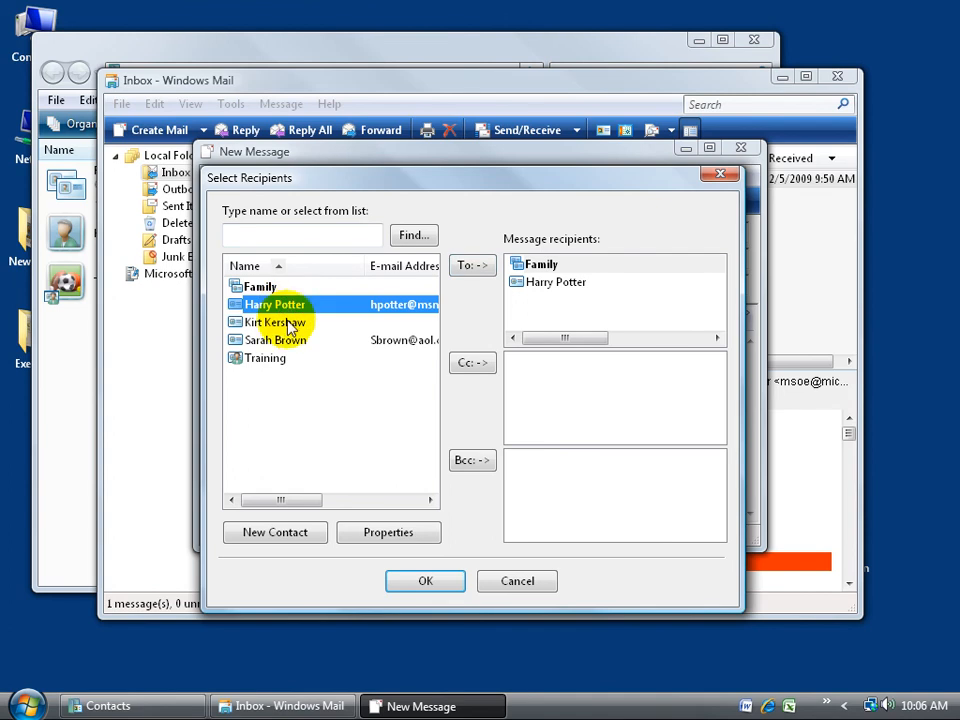
pyautogui.doubleClick(281, 340)
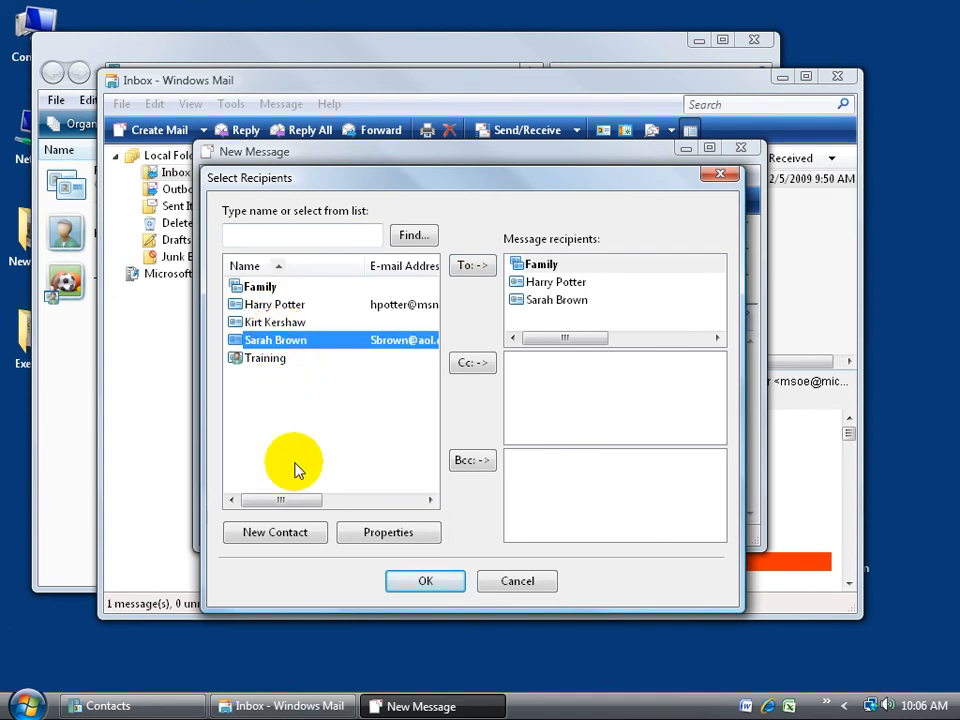
# - Remove the extra contacts from the To list, keeping the Family group
pyautogui.click(525, 302)
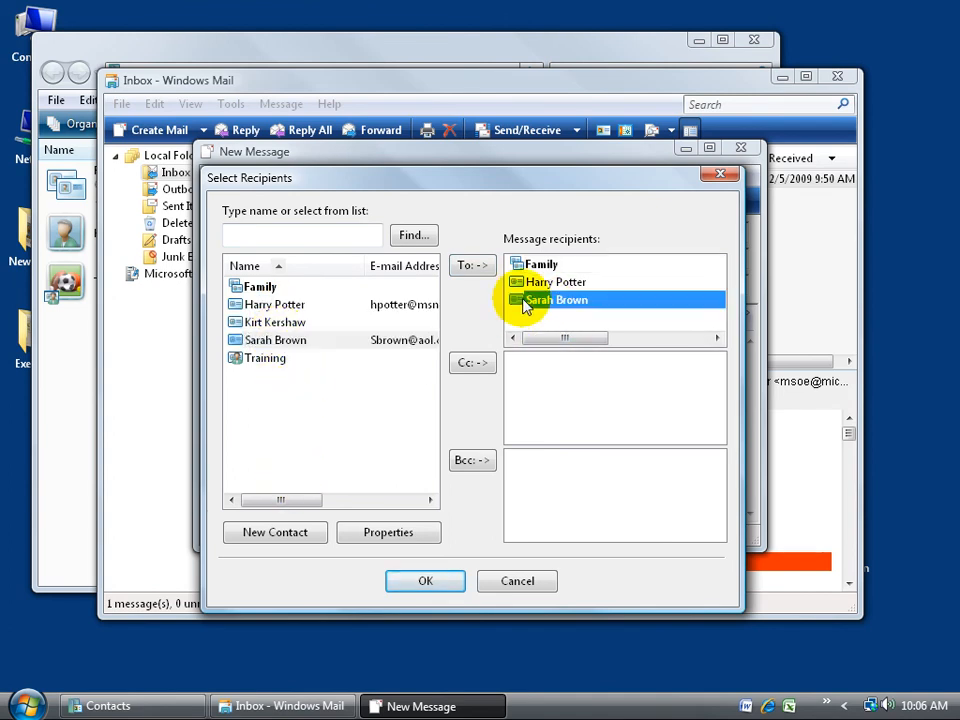
pyautogui.rightClick(525, 303)
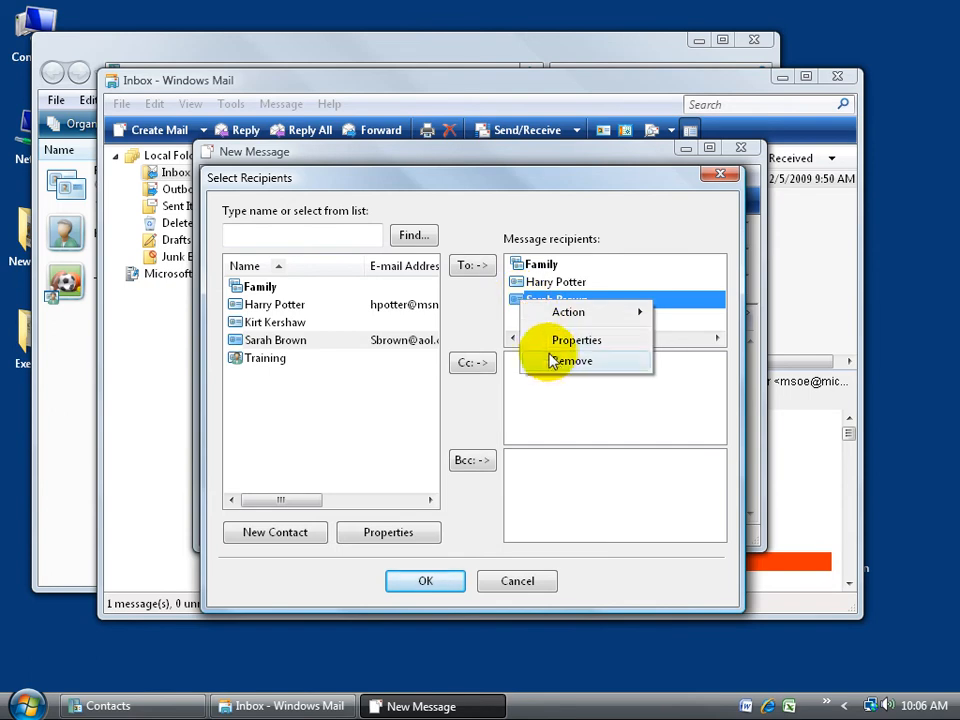
pyautogui.click(553, 362)
pyautogui.rightClick(531, 283)
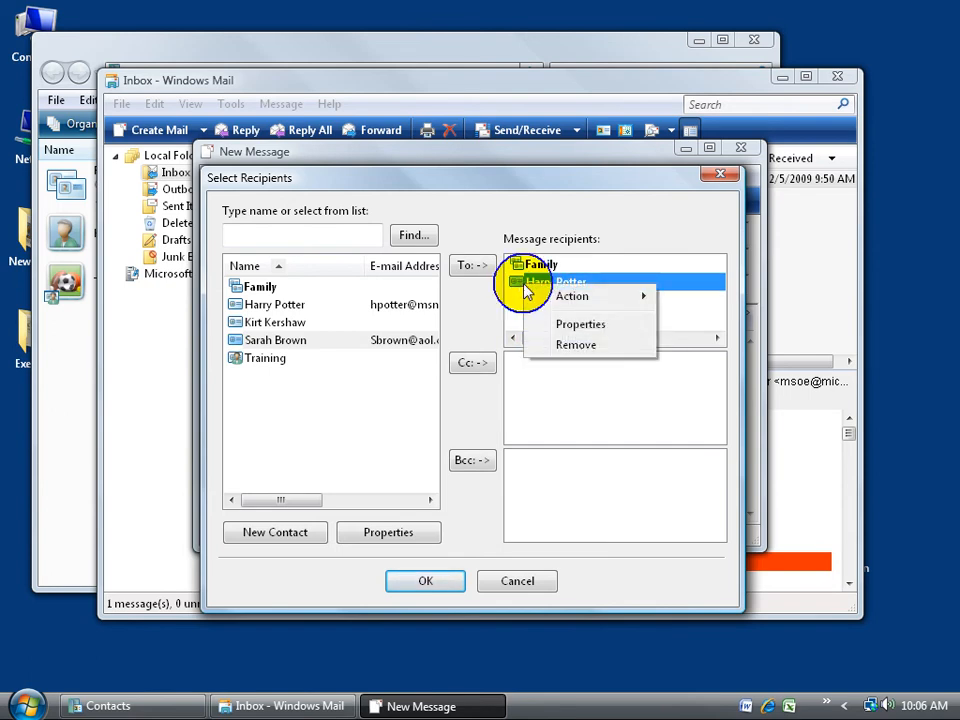
pyautogui.click(553, 346)
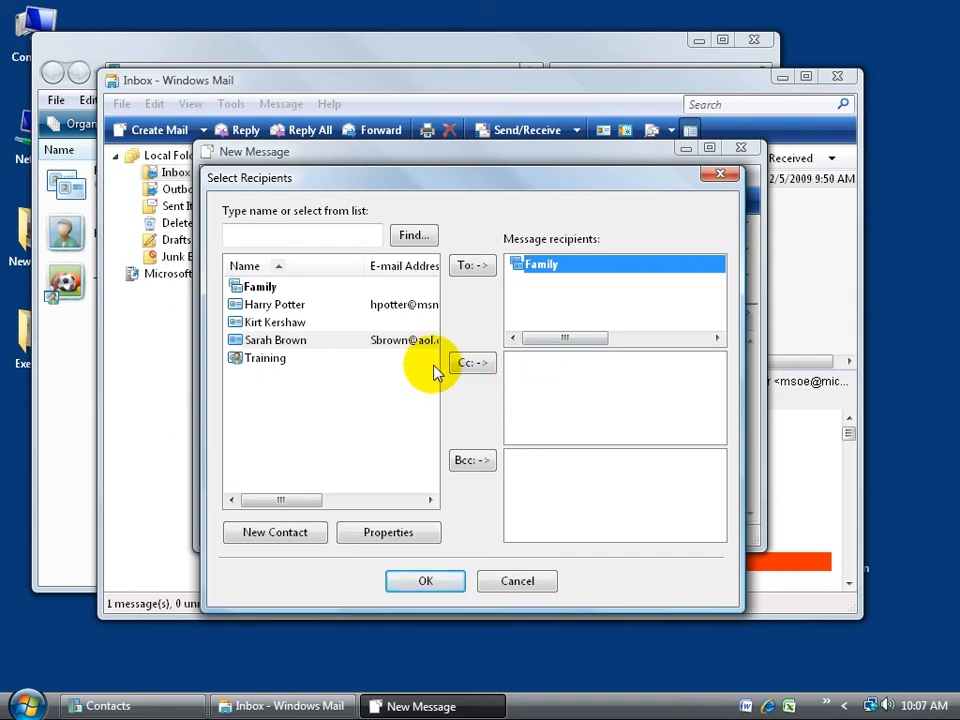
pyautogui.click(282, 305)
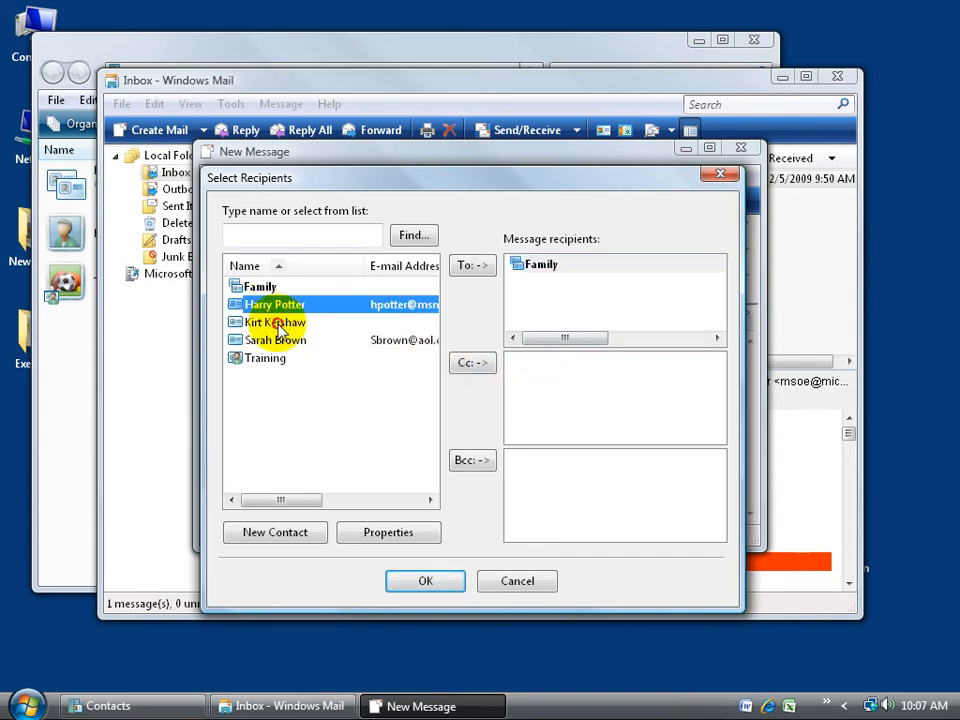
pyautogui.click(268, 322)
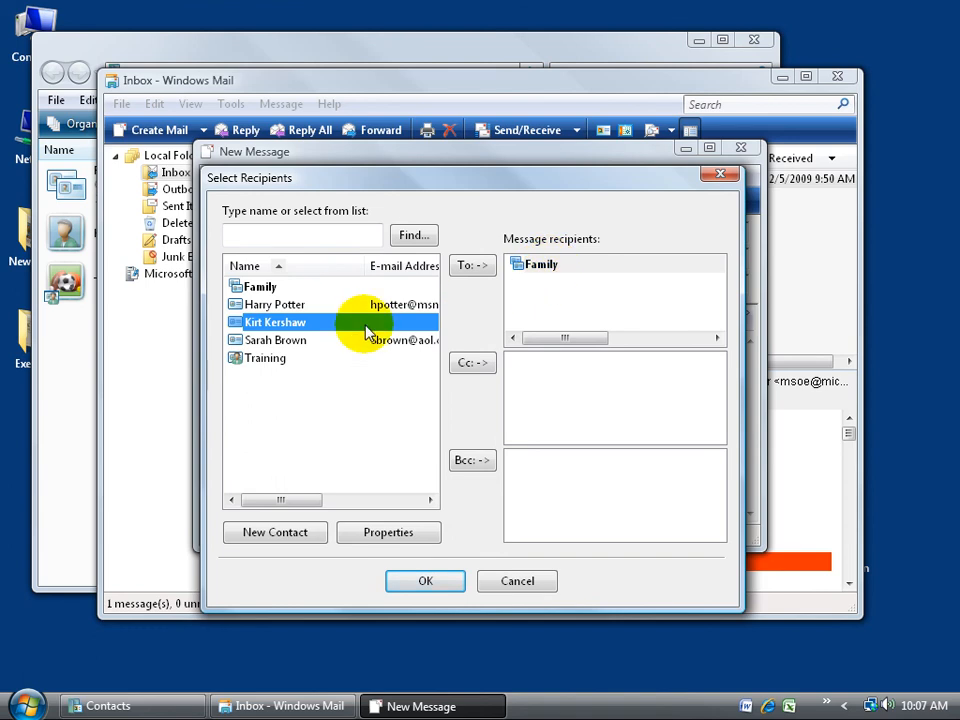
pyautogui.click(469, 361)
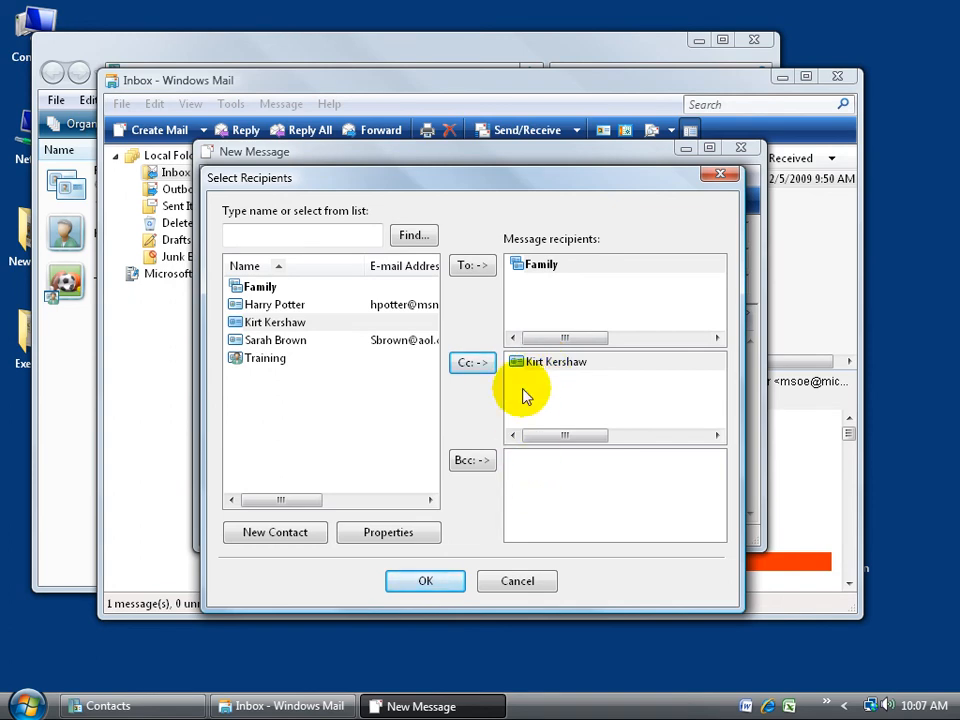
pyautogui.rightClick(533, 362)
pyautogui.click(580, 424)
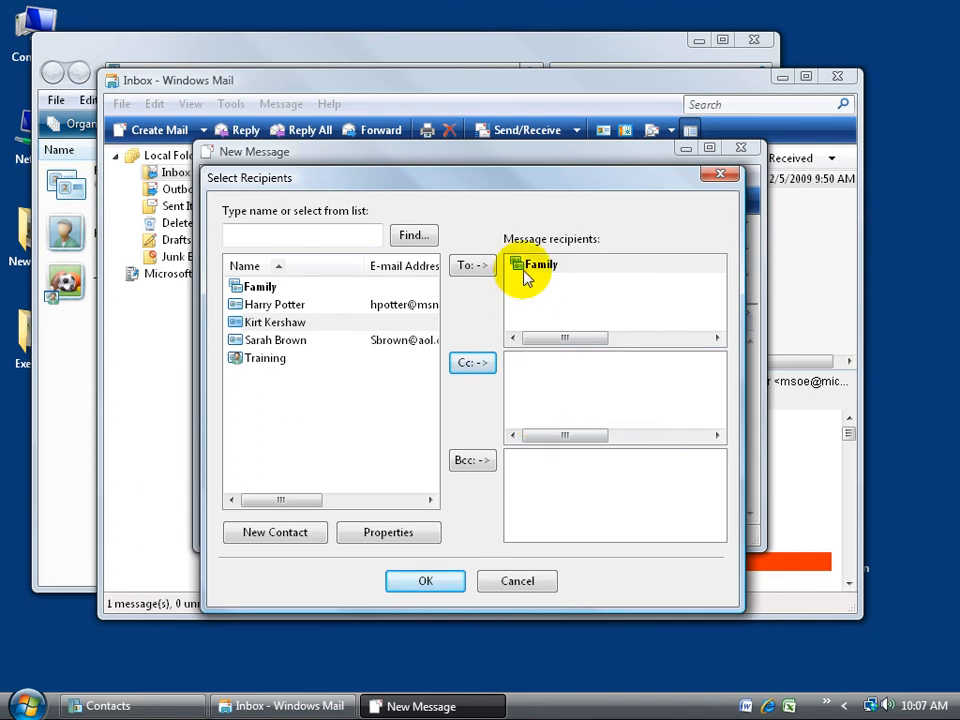
# - Add one contact as a Bcc recipient and confirm the recipient list
pyautogui.click(275, 322)
pyautogui.click(482, 464)
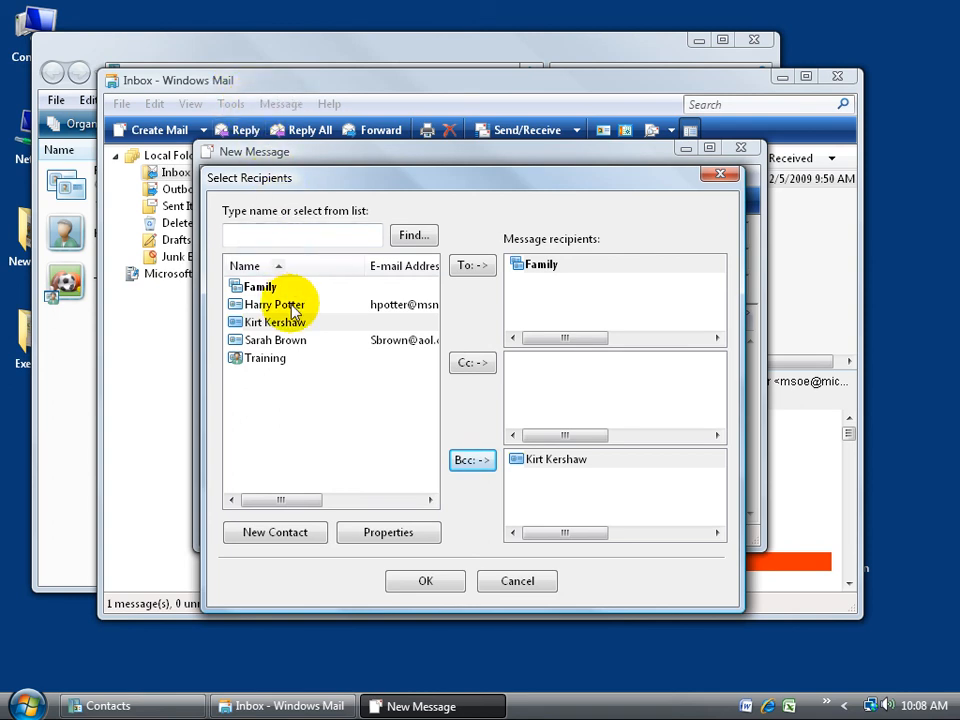
pyautogui.click(428, 578)
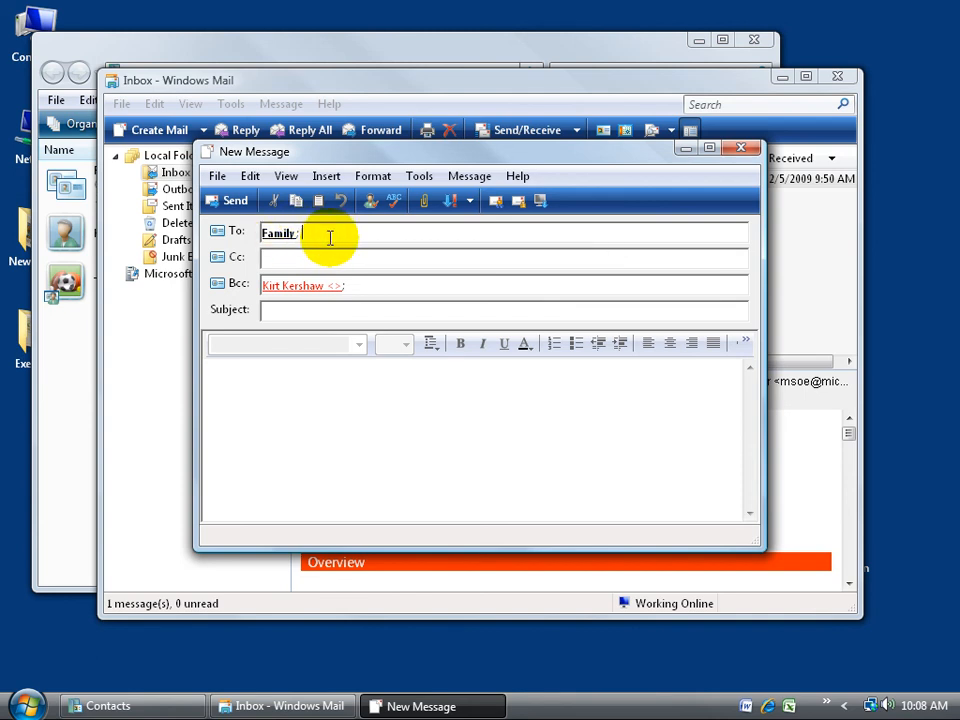
# - Enter the subject 'my will' and the body text 'typing'
pyautogui.click(315, 311)
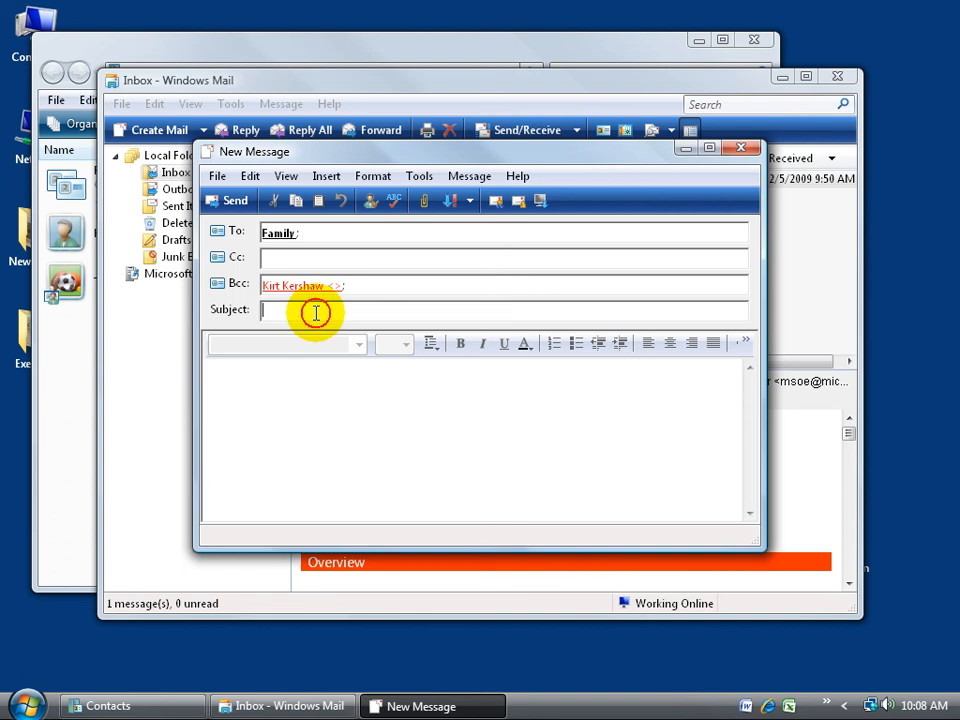
pyautogui.write('my will')
pyautogui.press('Tab')
pyautogui.write('ty')
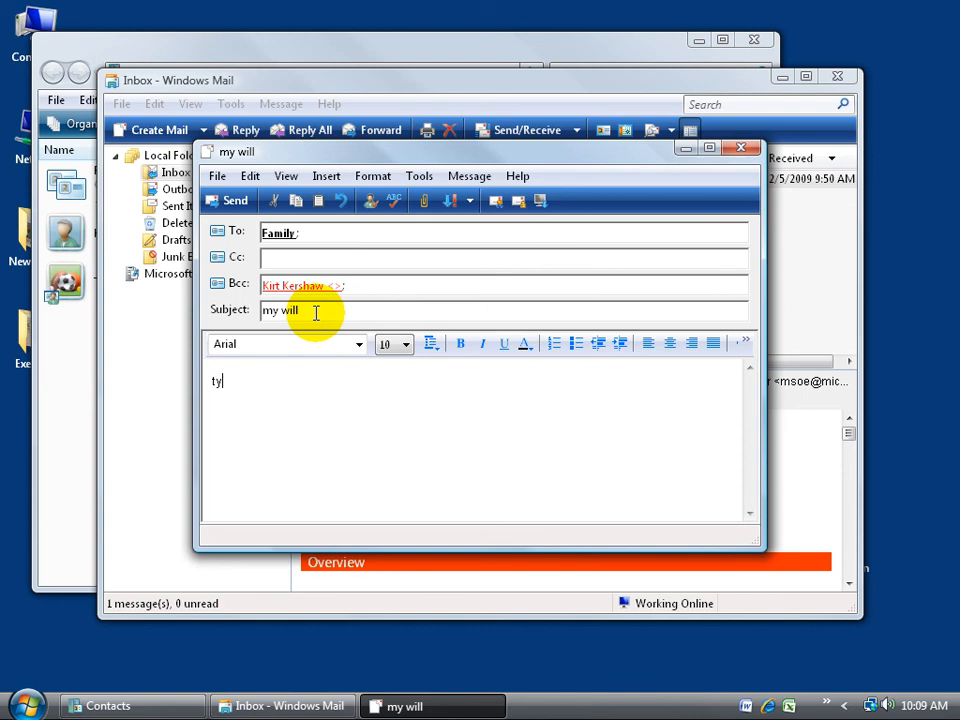
pyautogui.write('ping')
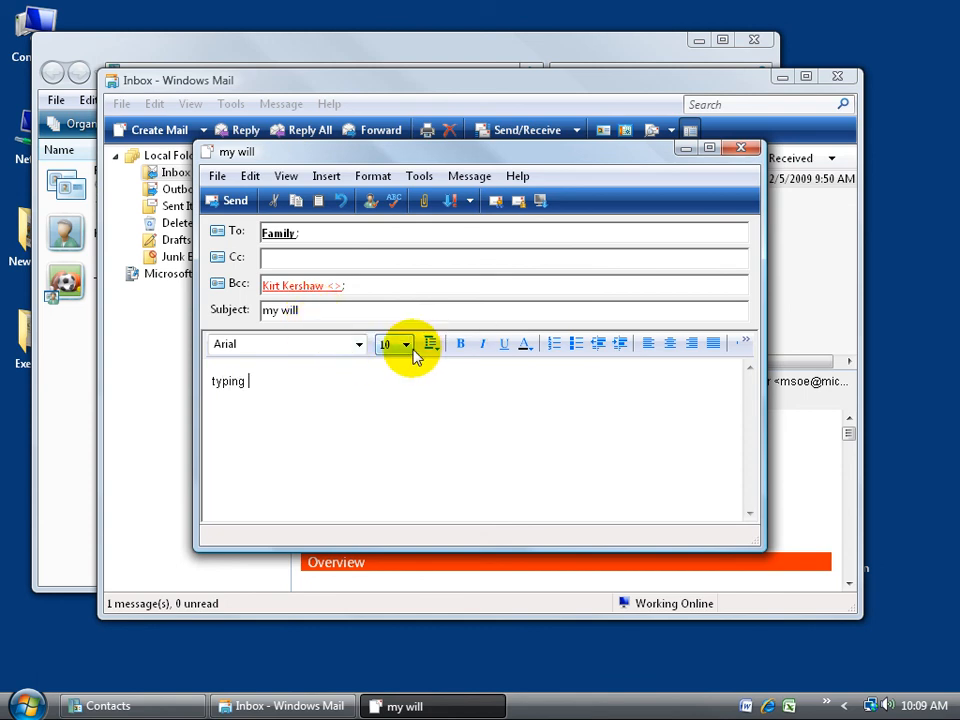
# - Make the whole body text bold and underlined
pyautogui.hotkey('ctrl', 'a')
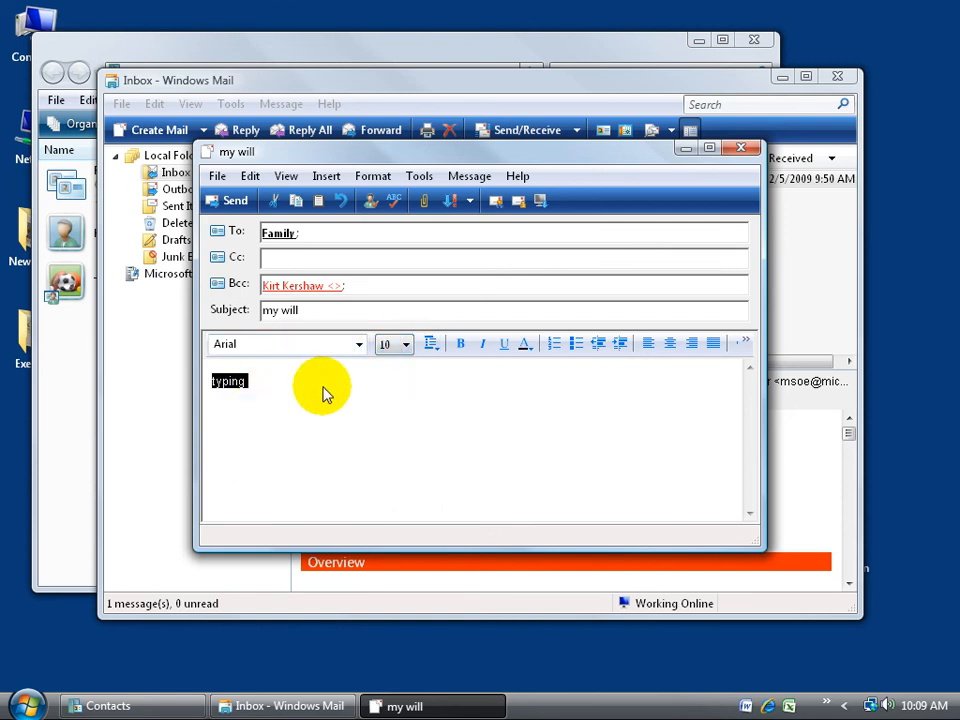
pyautogui.click(461, 346)
pyautogui.click(505, 350)
pyautogui.click(351, 378)
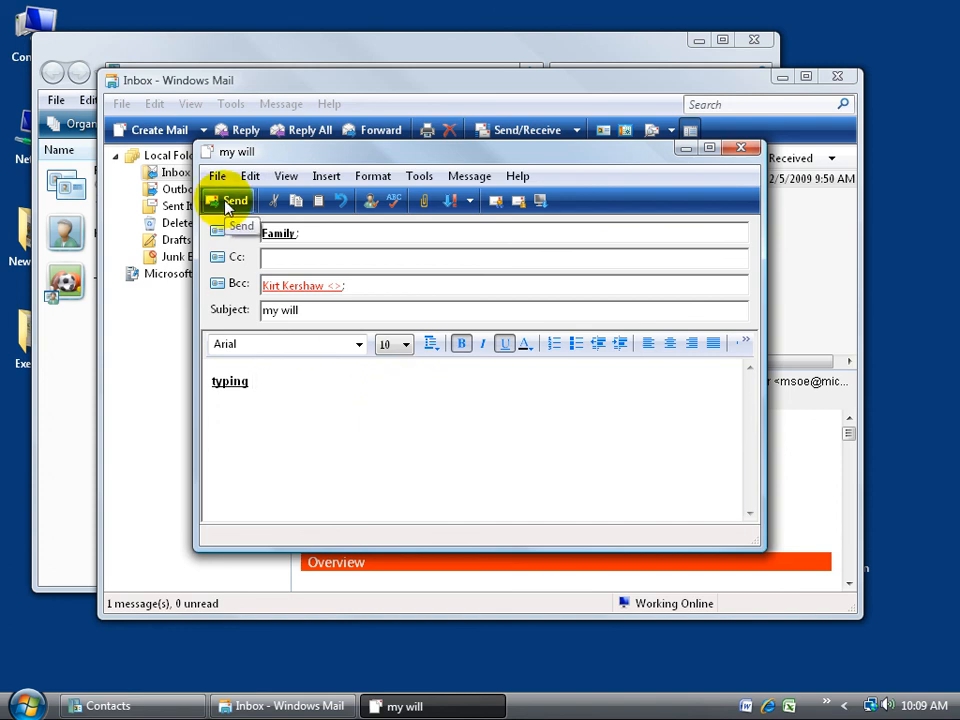
# - Send the 'my will' message, then view Sent Items and the empty Deleted Items folder
pyautogui.click(742, 147)
pyautogui.click(508, 420)
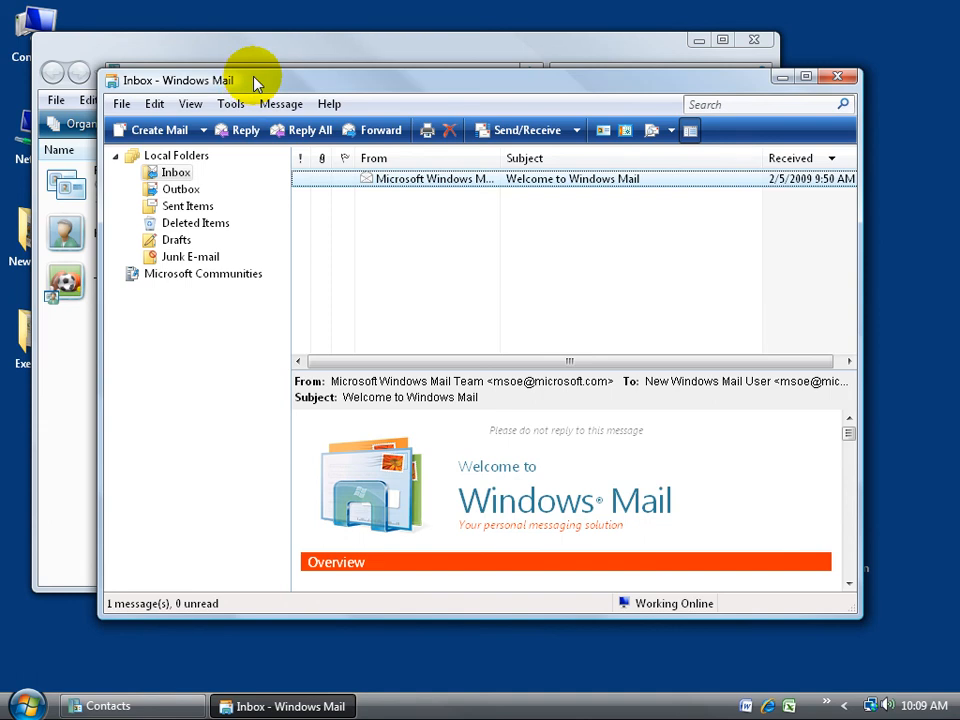
pyautogui.click(192, 207)
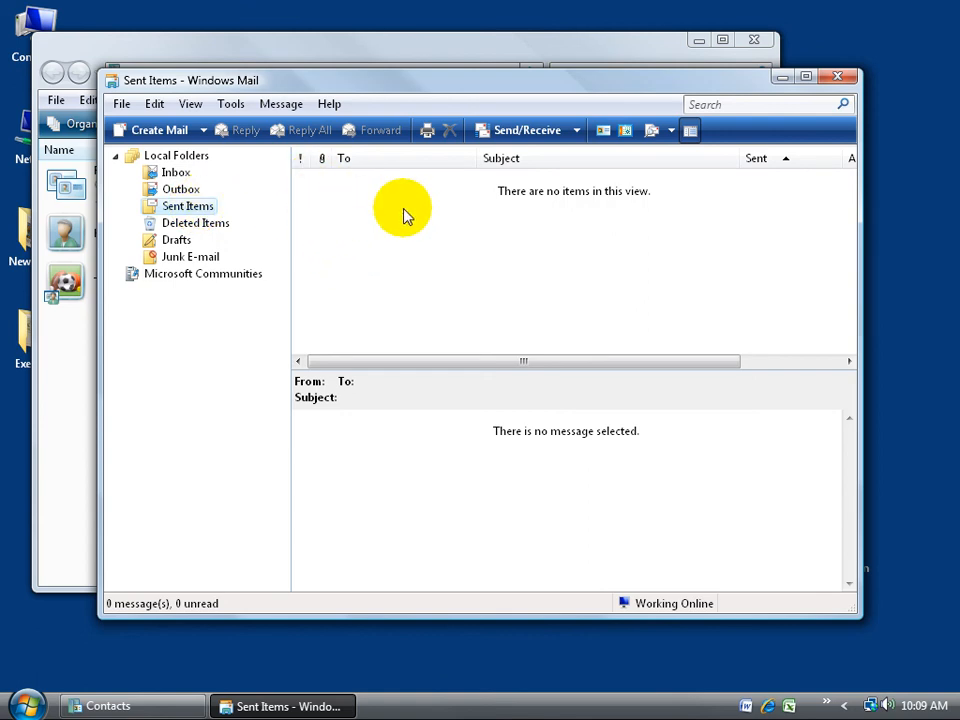
pyautogui.click(209, 225)
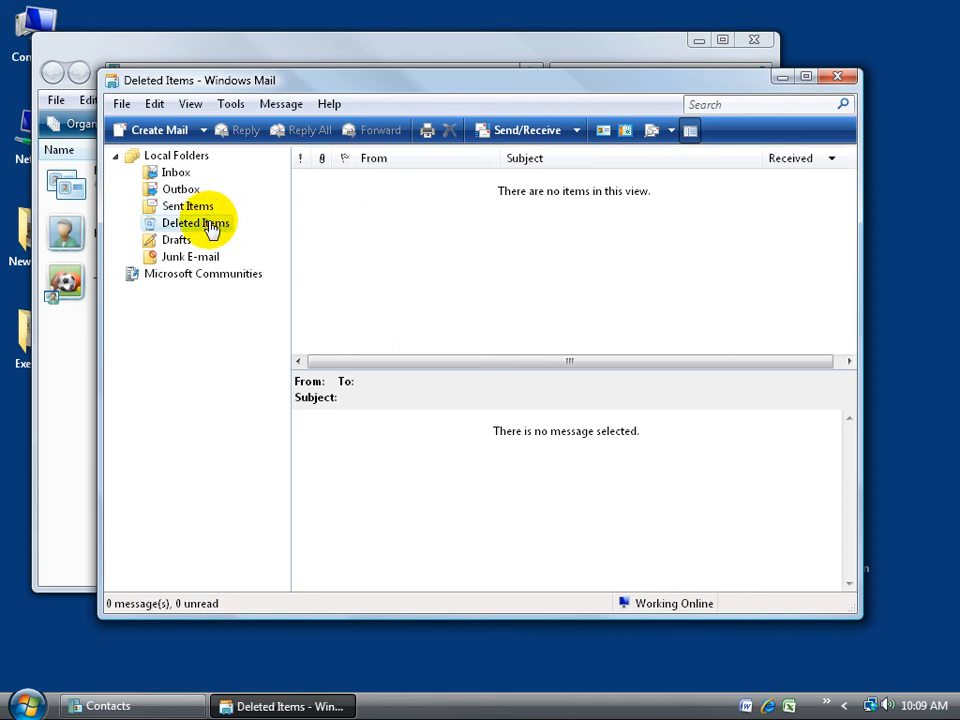